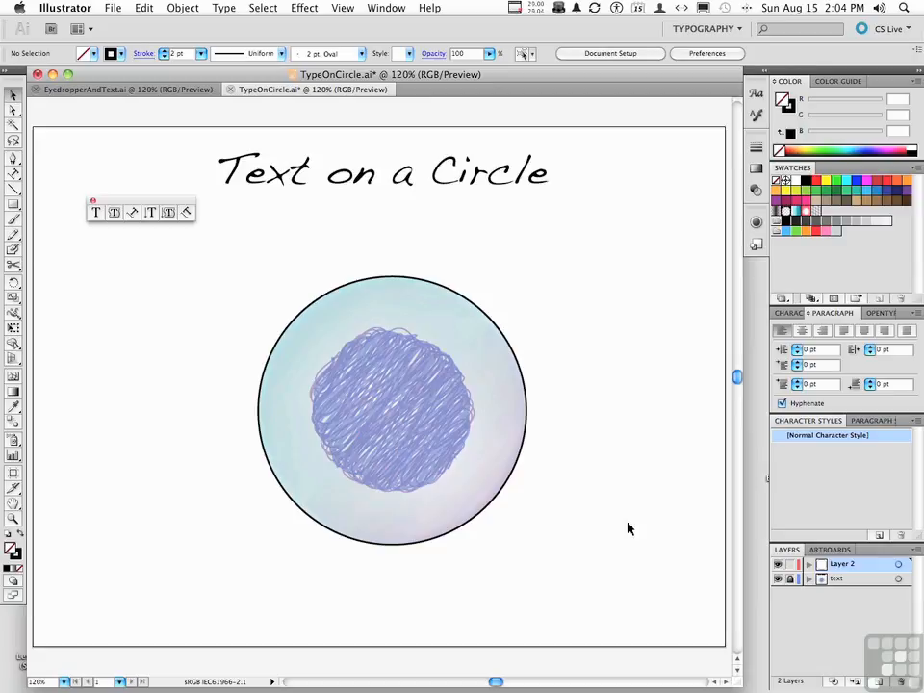
# Step: Try moving the black circle outline and running placeholder text along its full path, undoing both changes
pyautogui.moveTo(508, 487); pyautogui.dragTo(542, 498)
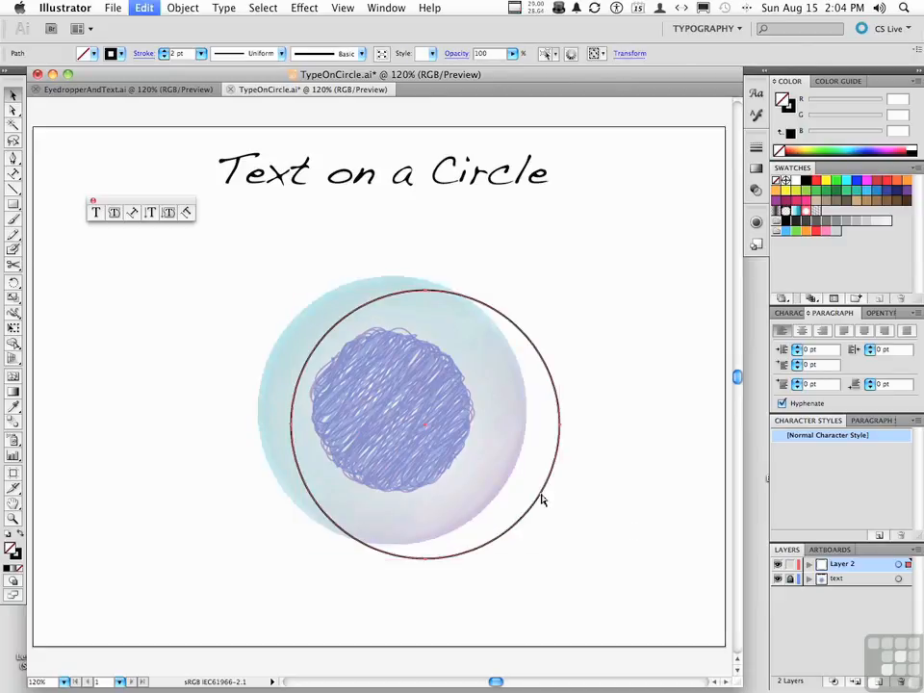
pyautogui.press('super+z')
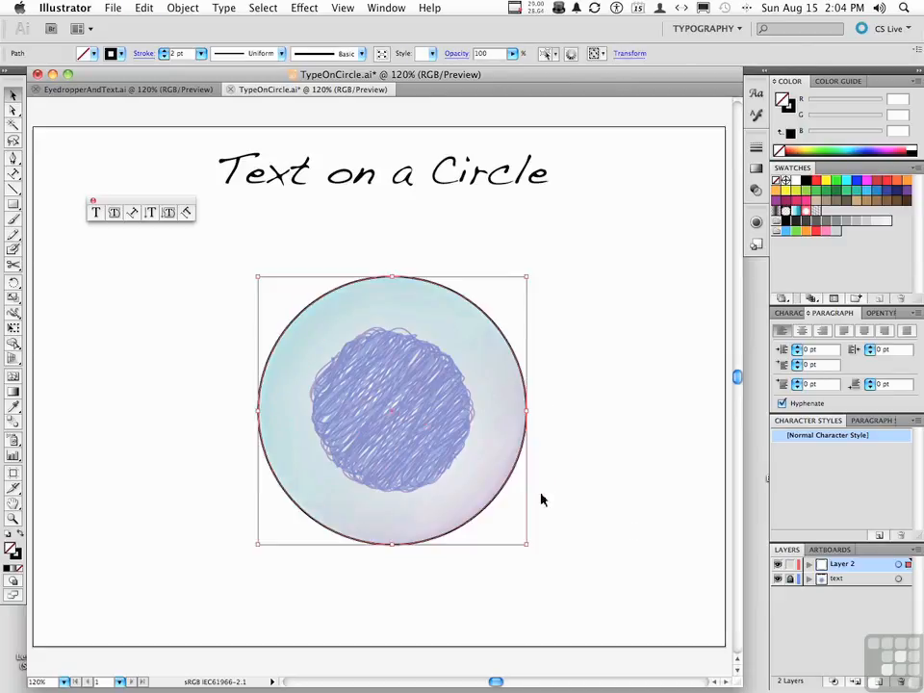
pyautogui.click(132, 214)
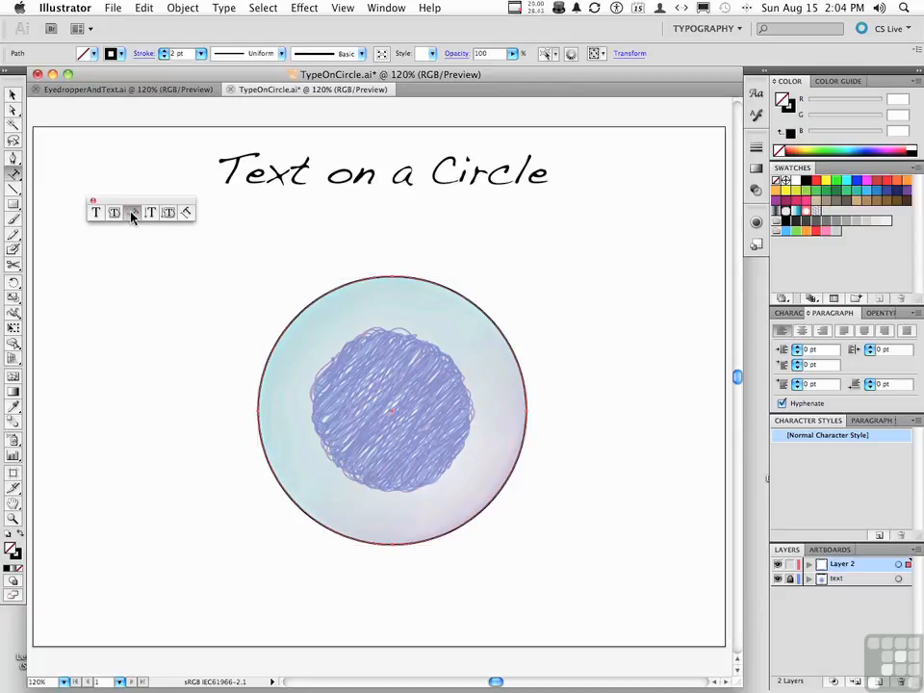
pyautogui.click(456, 291)
pyautogui.write('shkh jkl hjkh jklh jklh jklh jk')
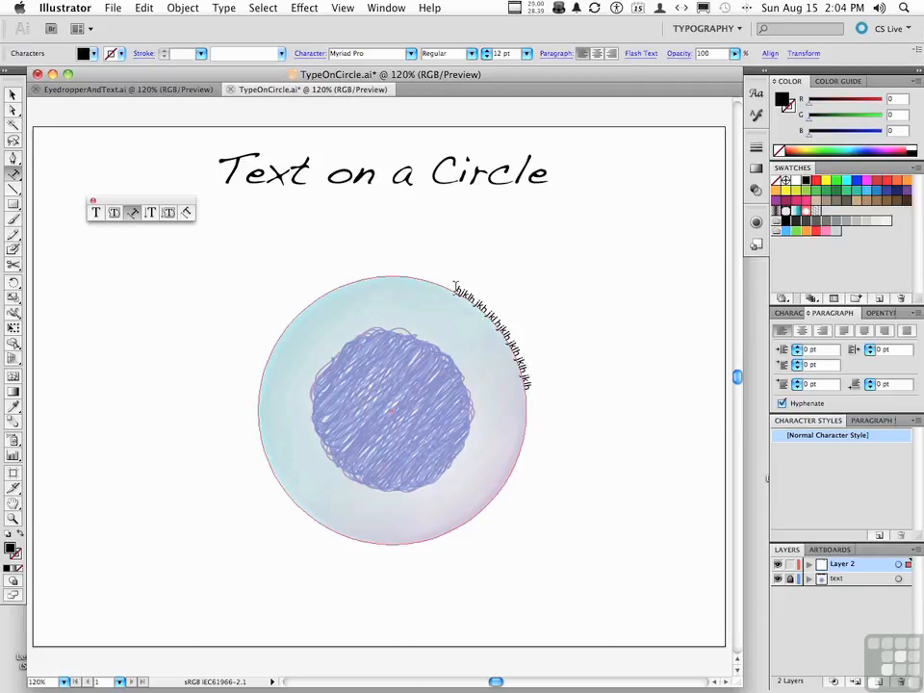
pyautogui.write('lh jklh jklh jklh jklh jklh jkh')
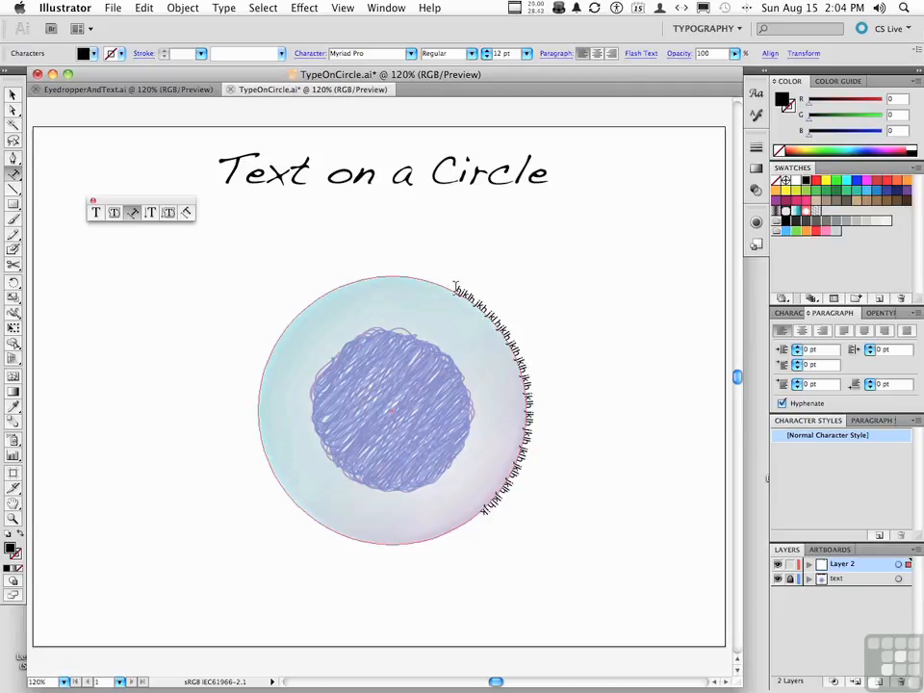
pyautogui.write(' jklh')
pyautogui.press('super')
pyautogui.press('super+z')
pyautogui.press('super+z')
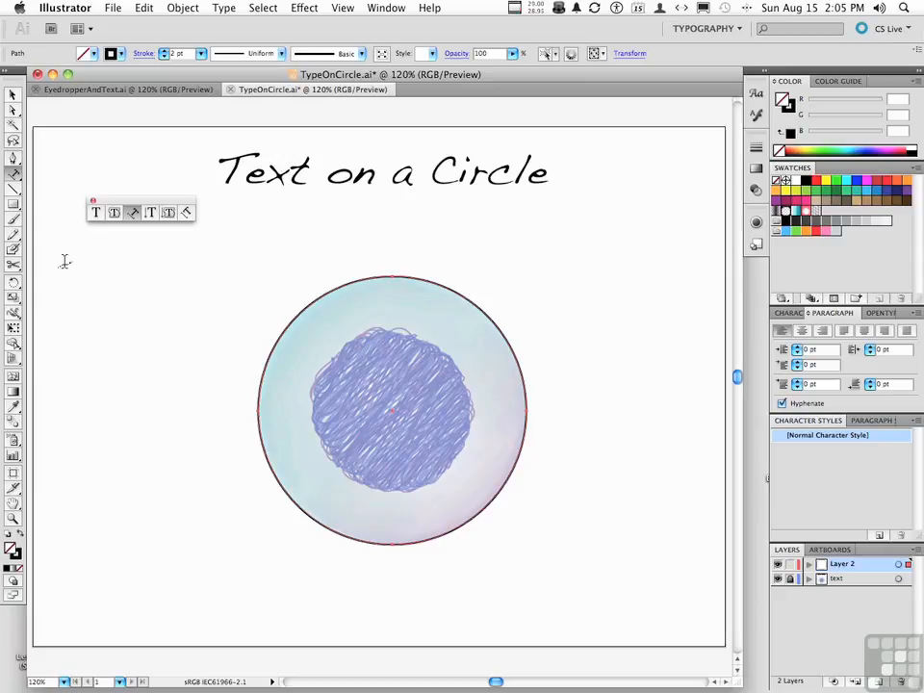
# Step: Split the circle outline into upper and lower halves by cutting its left and right anchor points with the Scissors tool
pyautogui.click(14, 266)
pyautogui.moveTo(13, 266)
pyautogui.mouseDown()
pyautogui.moveTo(48, 269)
pyautogui.moveTo(67, 294)
pyautogui.moveTo(65, 287)
pyautogui.mouseUp()
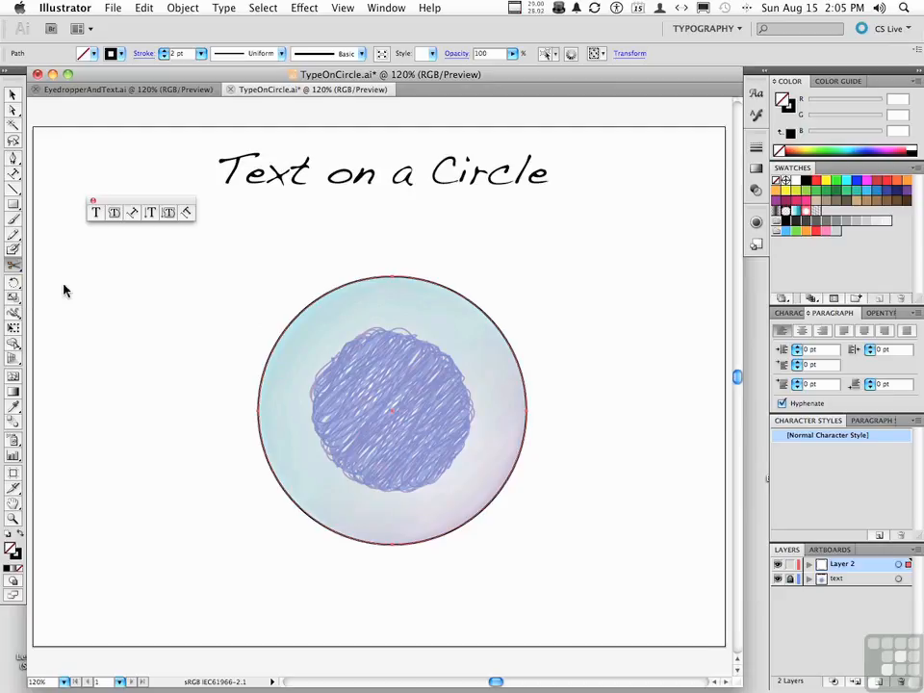
pyautogui.click(241, 235)
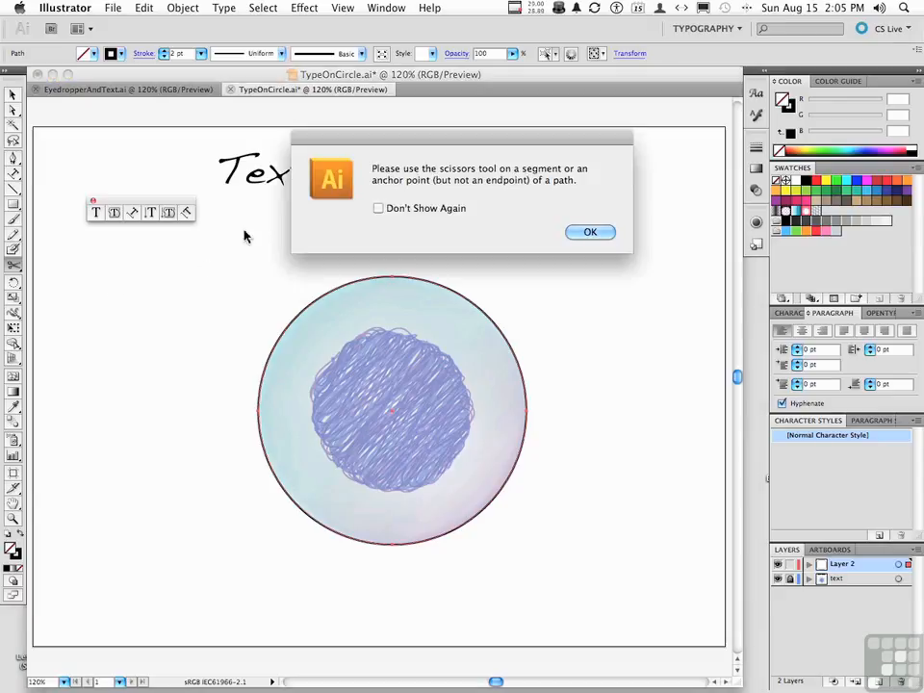
pyautogui.click(590, 232)
pyautogui.click(409, 312)
pyautogui.click(576, 234)
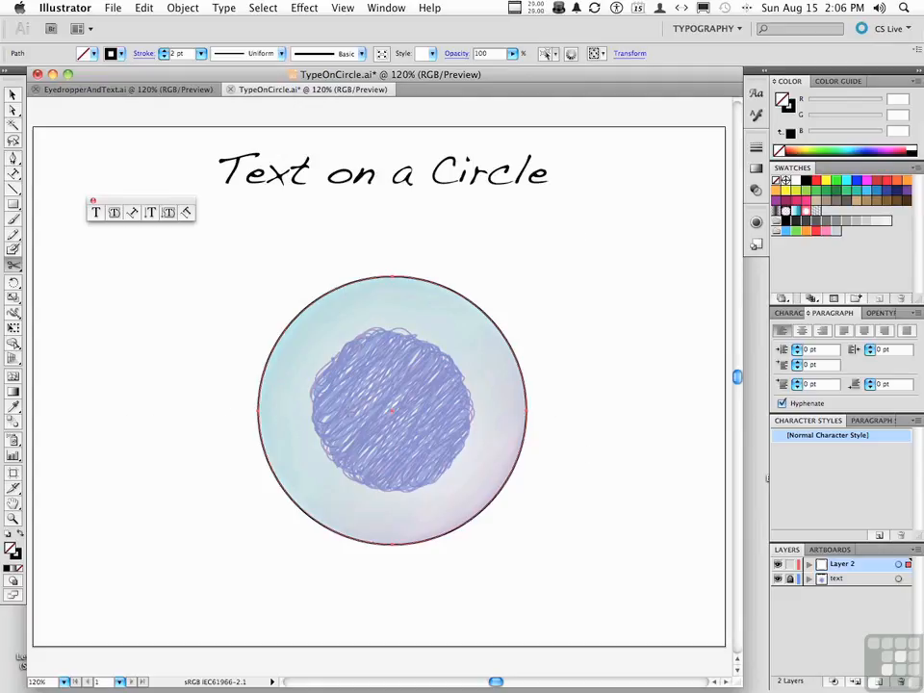
pyautogui.click(255, 411)
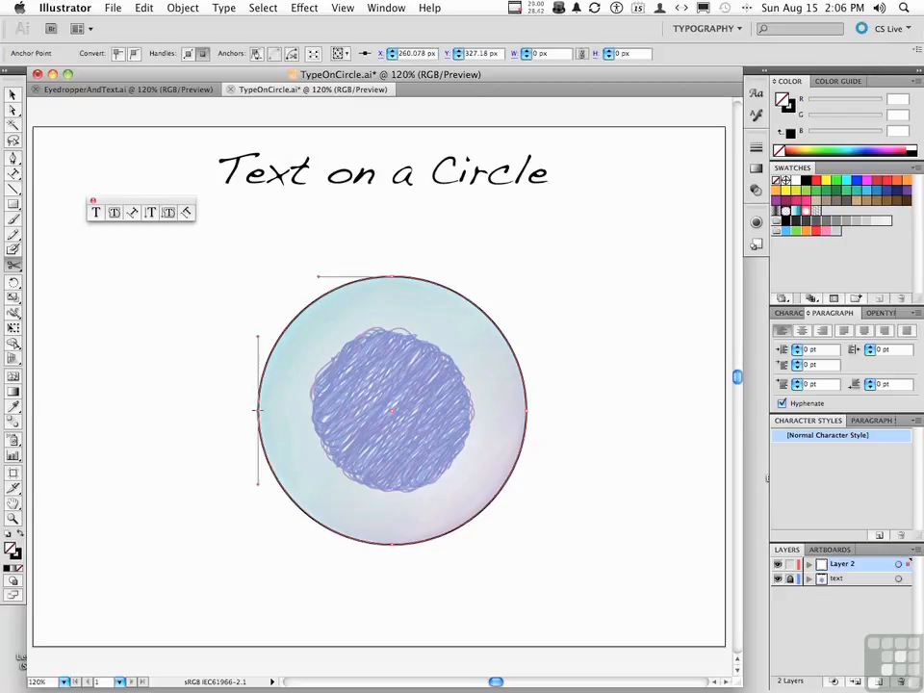
pyautogui.click(527, 411)
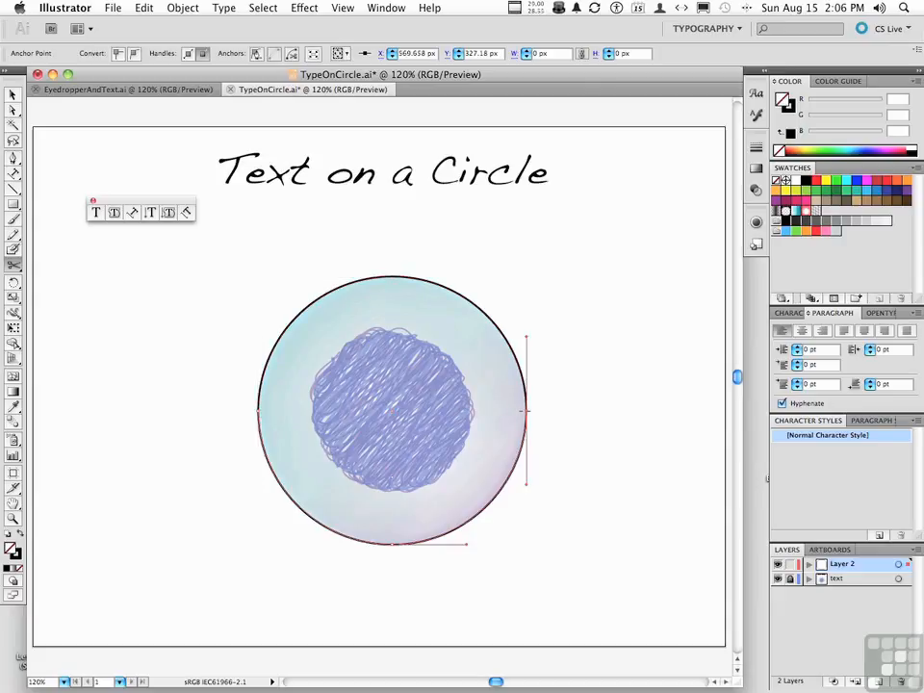
# Step: Add the path text "Text On Top" along the upper half of the circle, starting near its left side
pyautogui.click(13, 93)
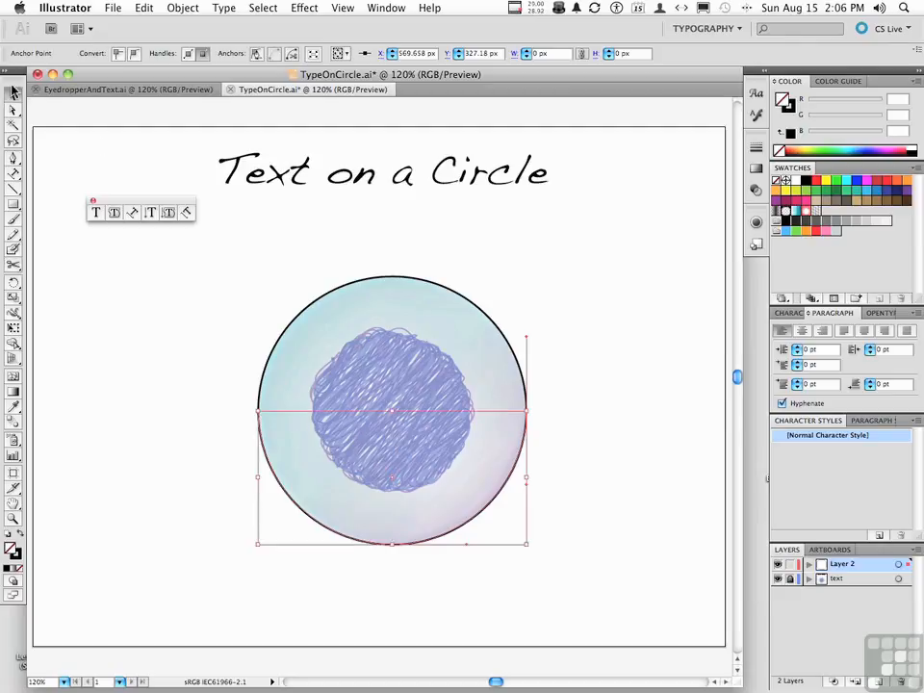
pyautogui.click(380, 278)
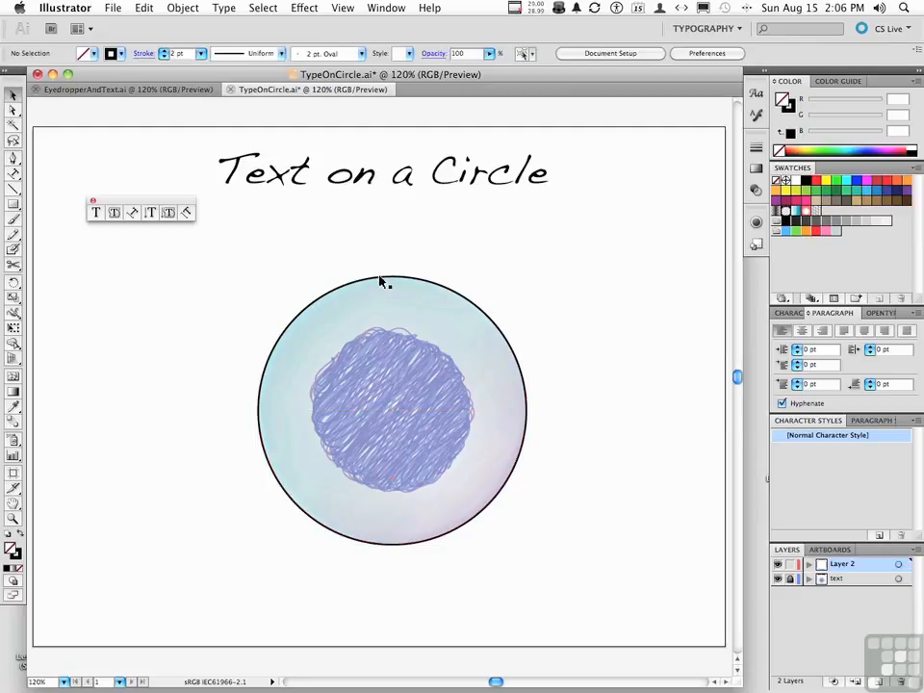
pyautogui.click(381, 280)
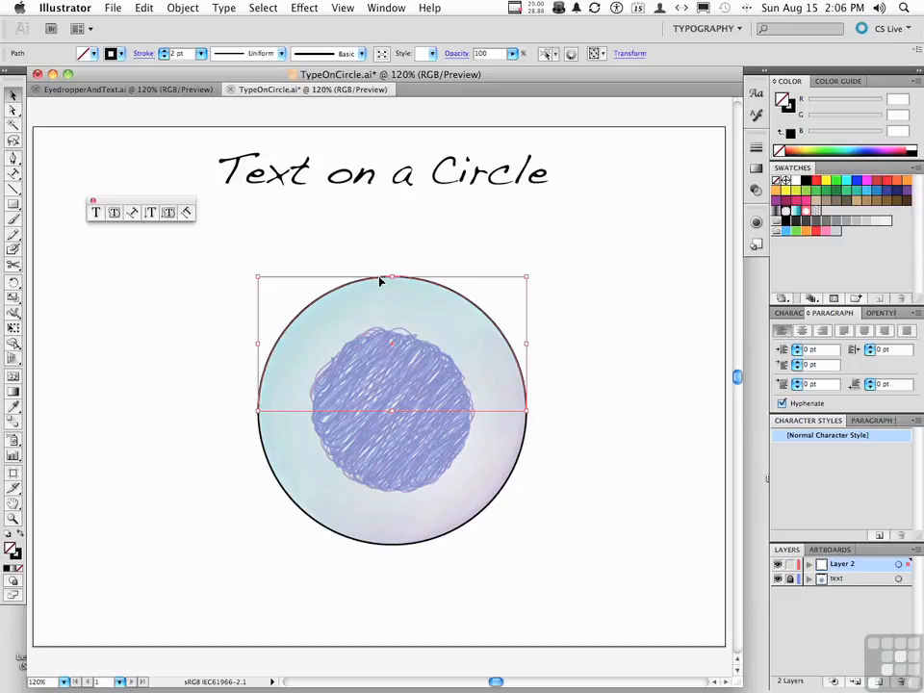
pyautogui.click(95, 211)
pyautogui.click(133, 212)
pyautogui.click(269, 351)
pyautogui.write('Tex')
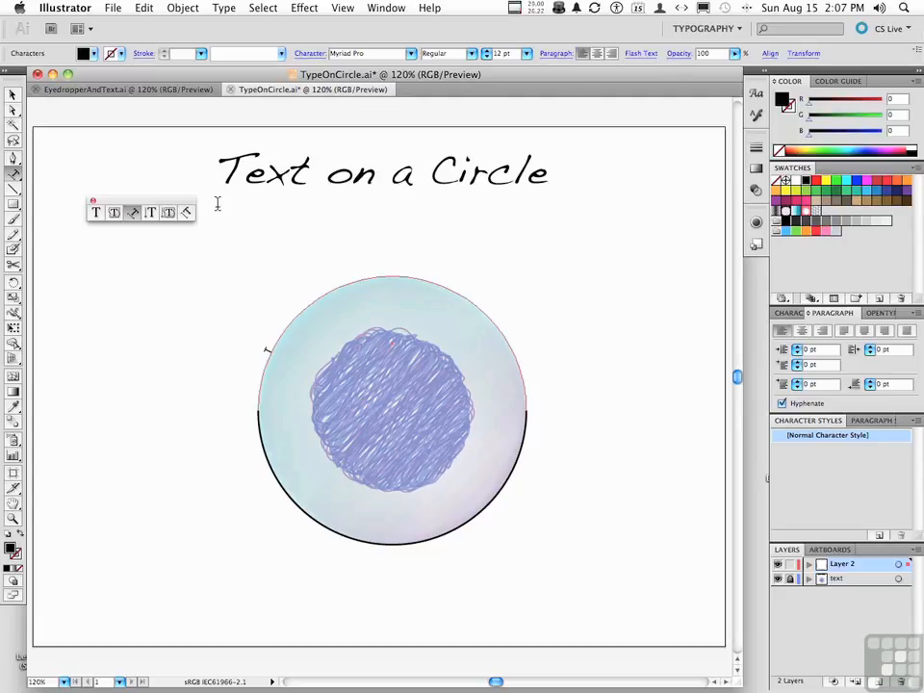
pyautogui.write('t On Top')
pyautogui.click(14, 95)
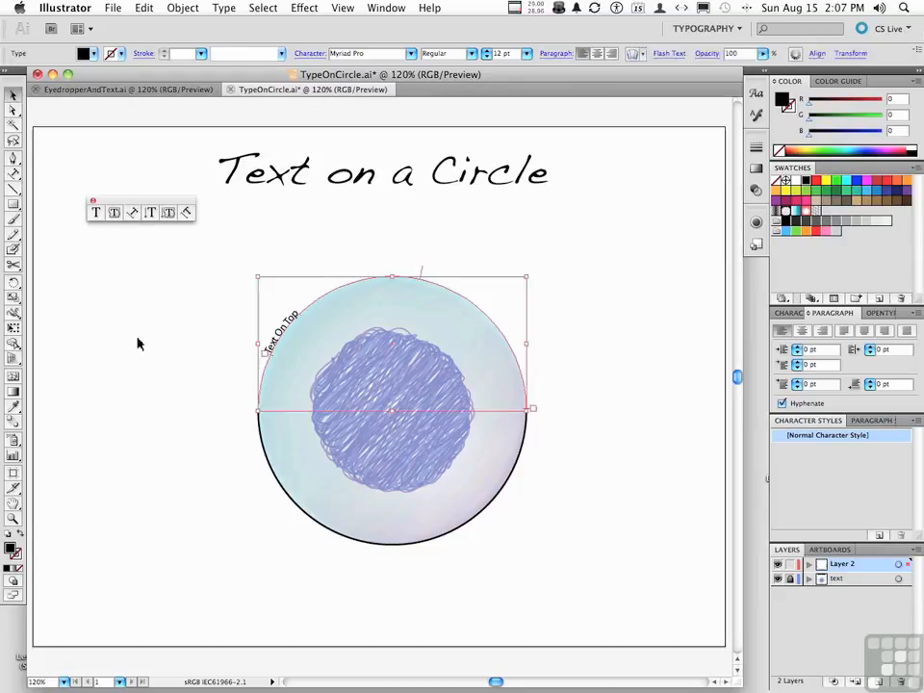
# Step: Add the path text "Text on Bottom" along the lower half of the circle, starting near its lower-right side
pyautogui.click(312, 522)
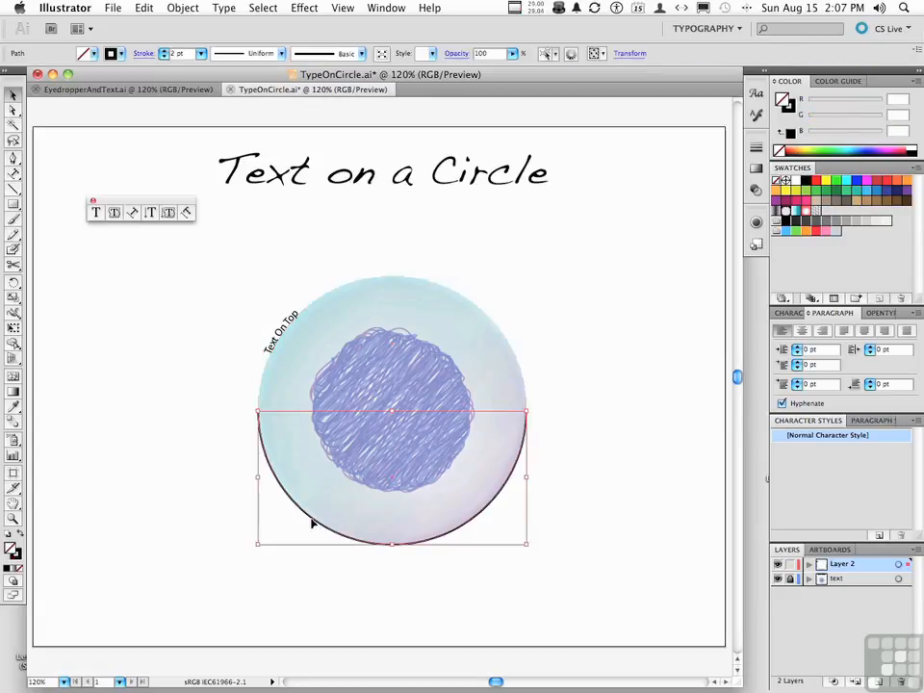
pyautogui.click(133, 212)
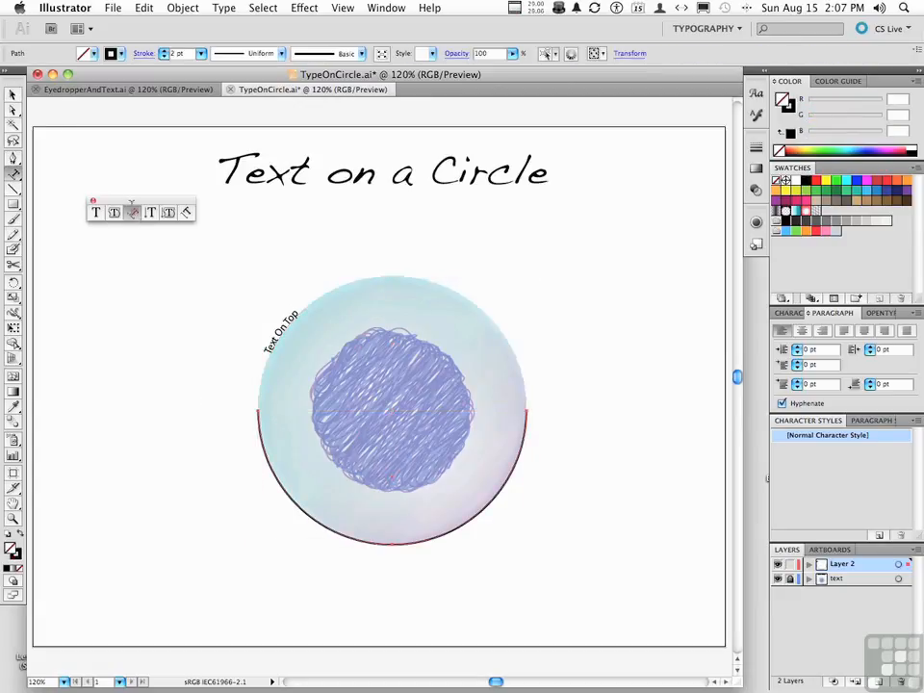
pyautogui.click(489, 500)
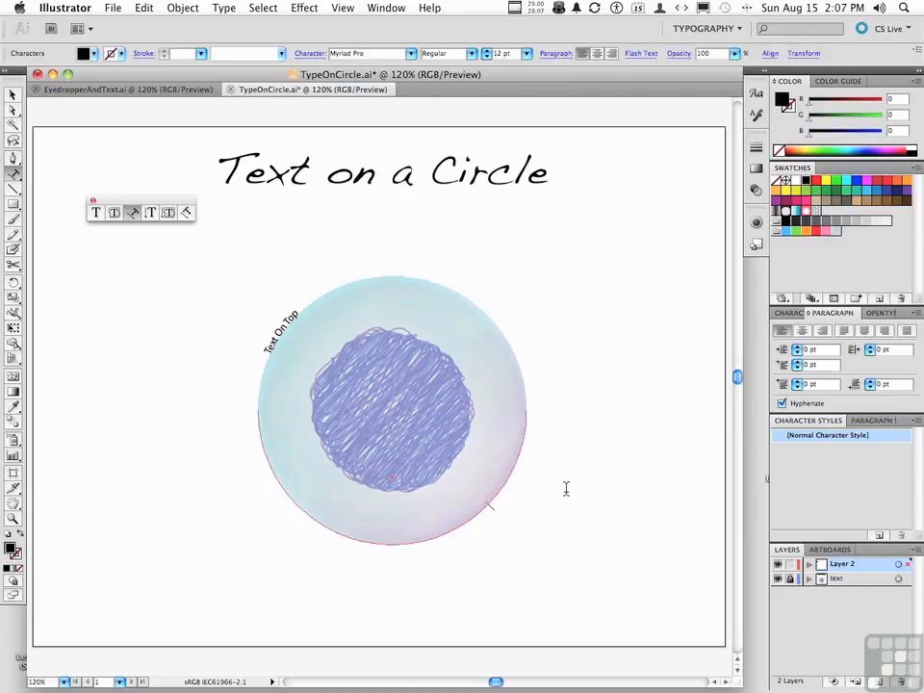
pyautogui.write('Text on Bottom')
# Step: Format the "Text On Top" text in the Handwriting - Dakota font at 36 pt
pyautogui.click(95, 212)
pyautogui.moveTo(272, 354); pyautogui.dragTo(298, 314)
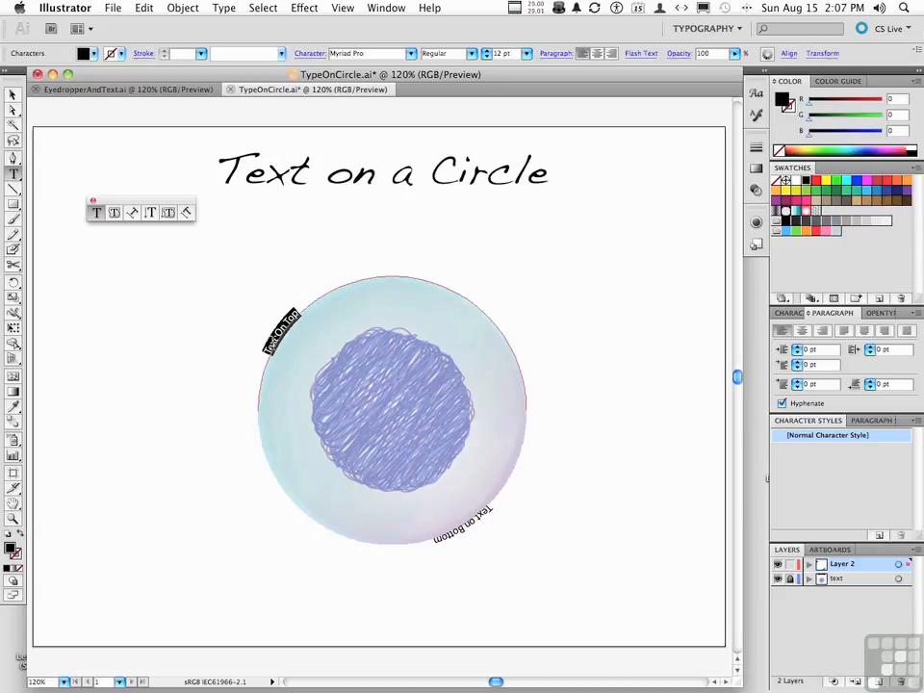
pyautogui.click(411, 54)
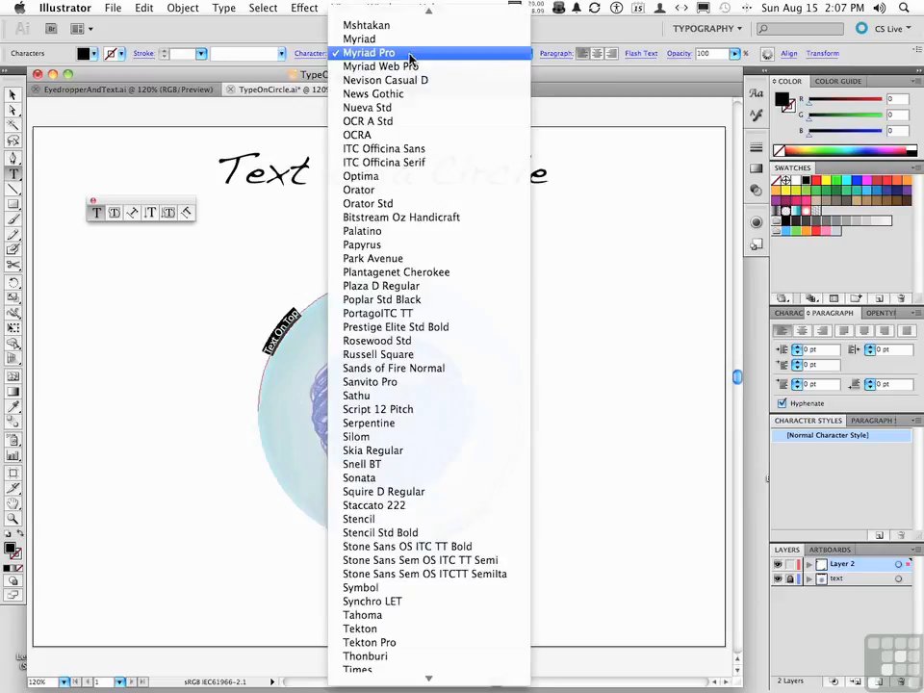
pyautogui.moveTo(412, 10)
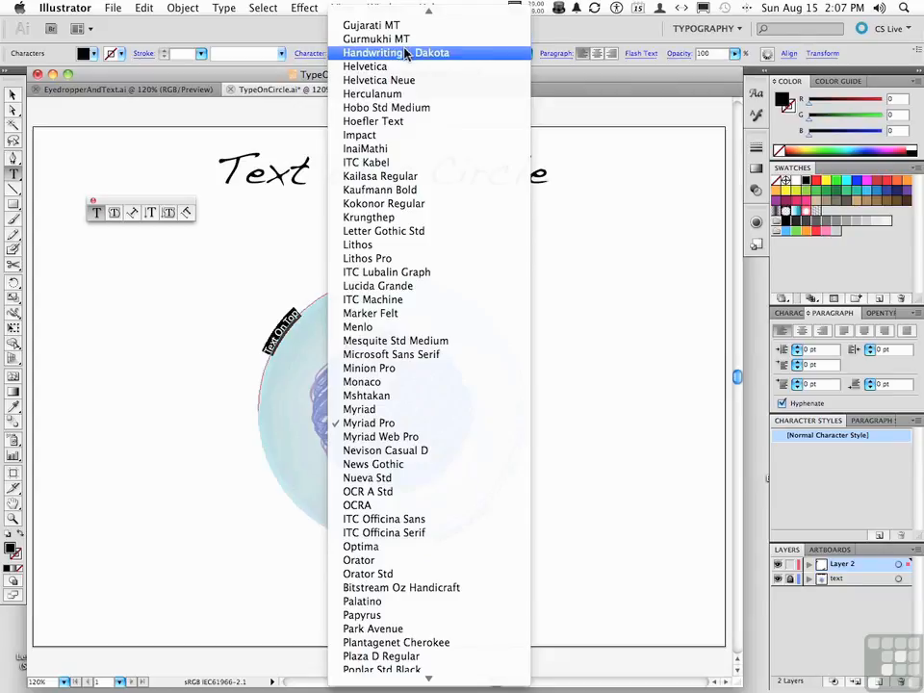
pyautogui.click(406, 54)
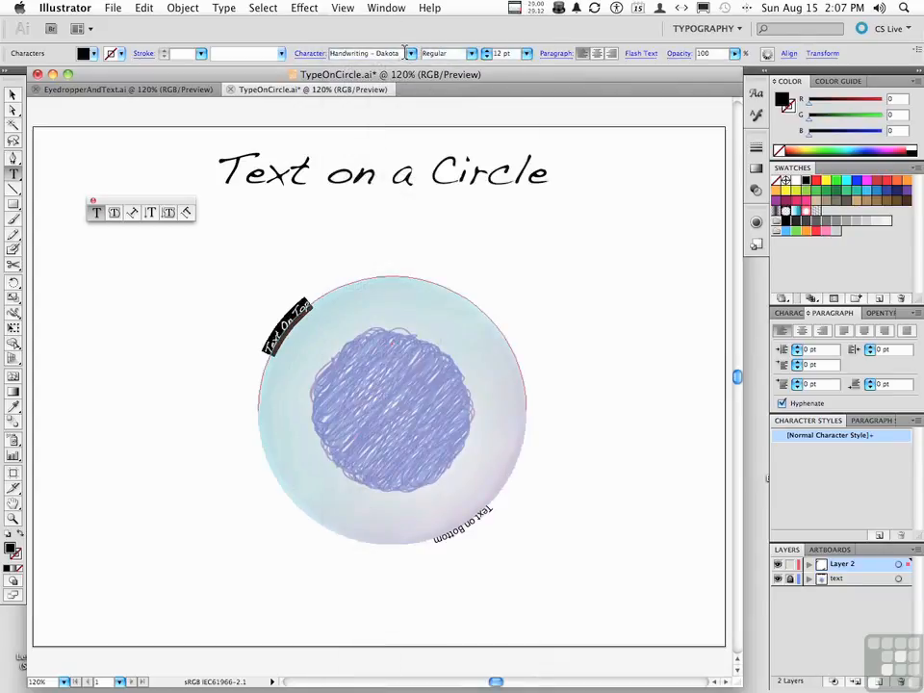
pyautogui.click(527, 54)
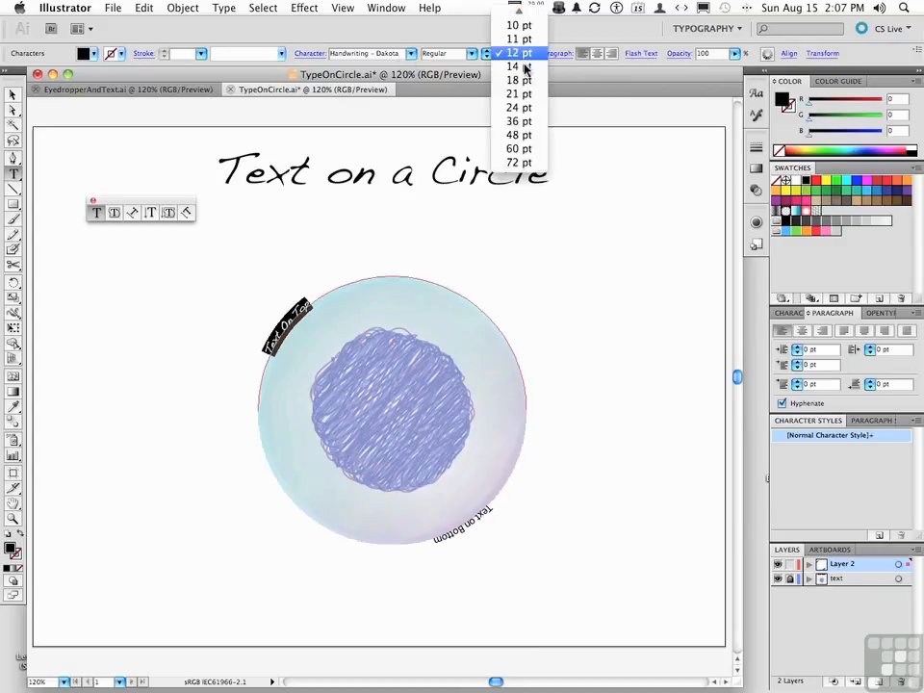
pyautogui.click(527, 123)
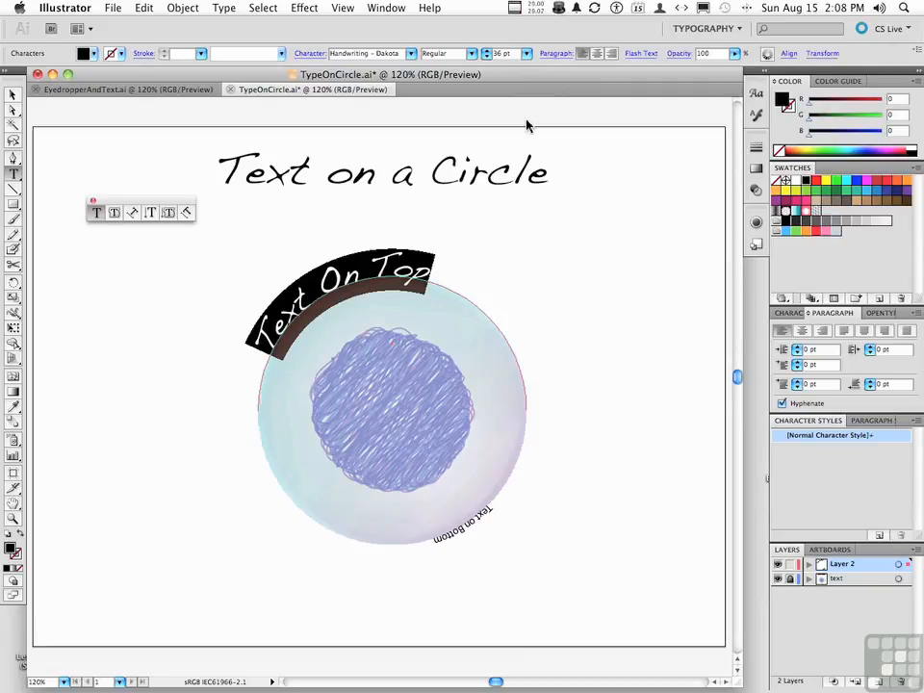
# Step: Center-align "Text On Top" and slide it along its path to the middle of the upper arc
pyautogui.click(597, 56)
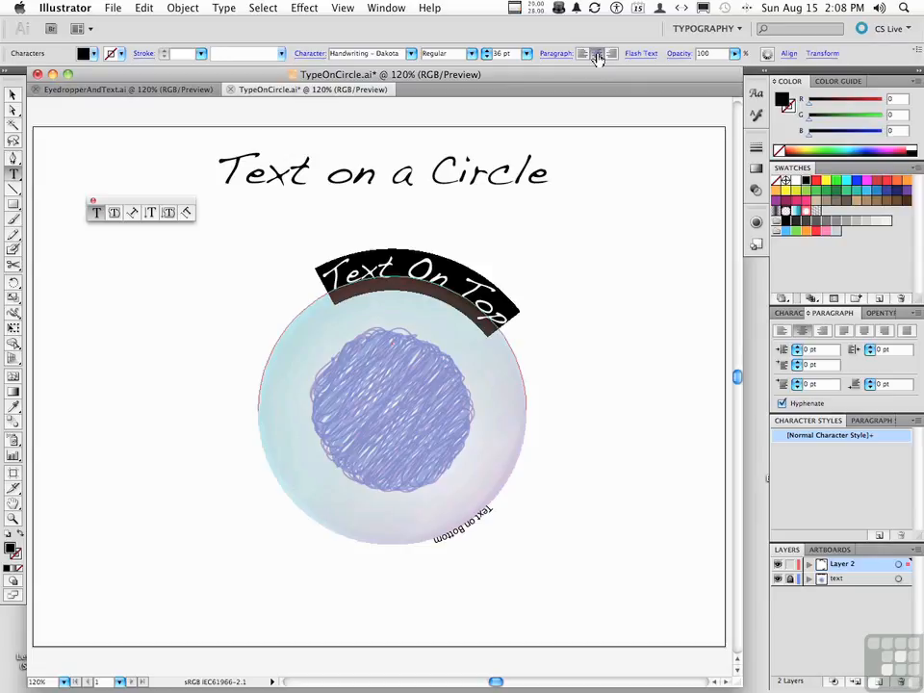
pyautogui.click(12, 96)
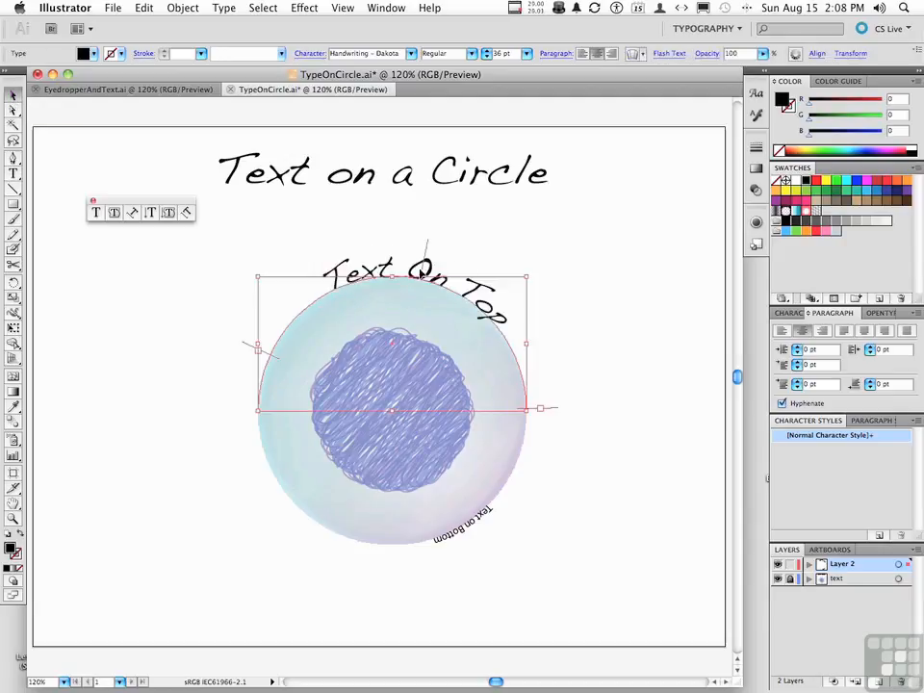
pyautogui.moveTo(427, 252); pyautogui.dragTo(399, 249)
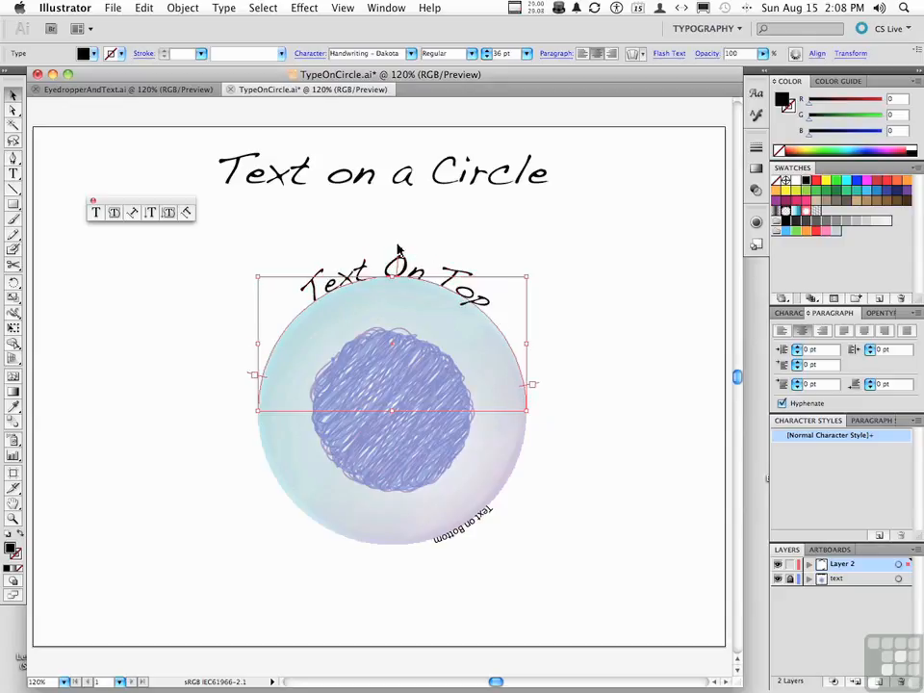
# Step: Format the "Text on Bottom" text in Handwriting - Dakota at 36 pt with center alignment
pyautogui.click(95, 212)
pyautogui.tripleClick(447, 535)
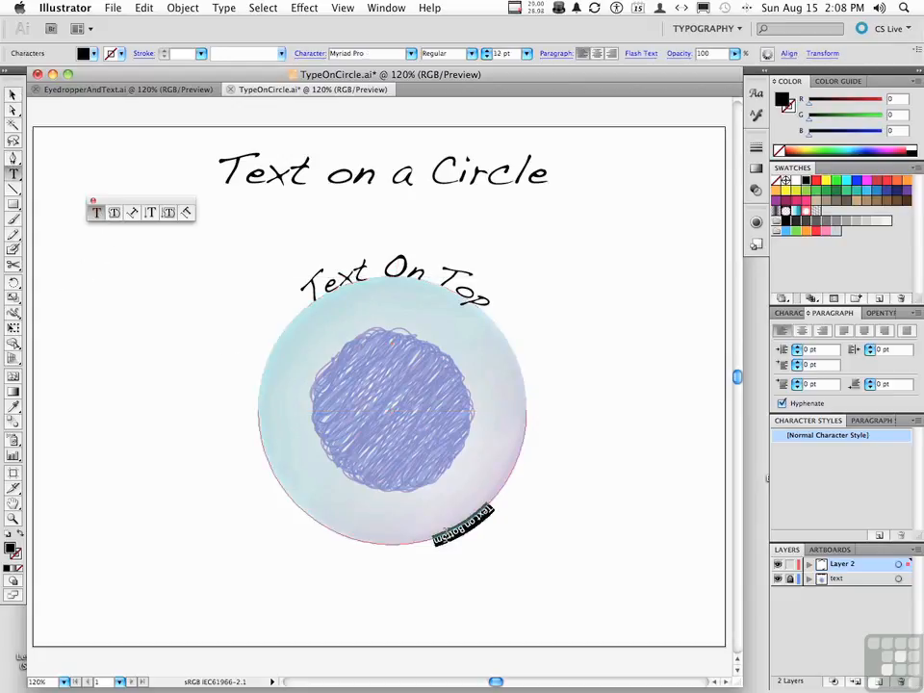
pyautogui.click(411, 53)
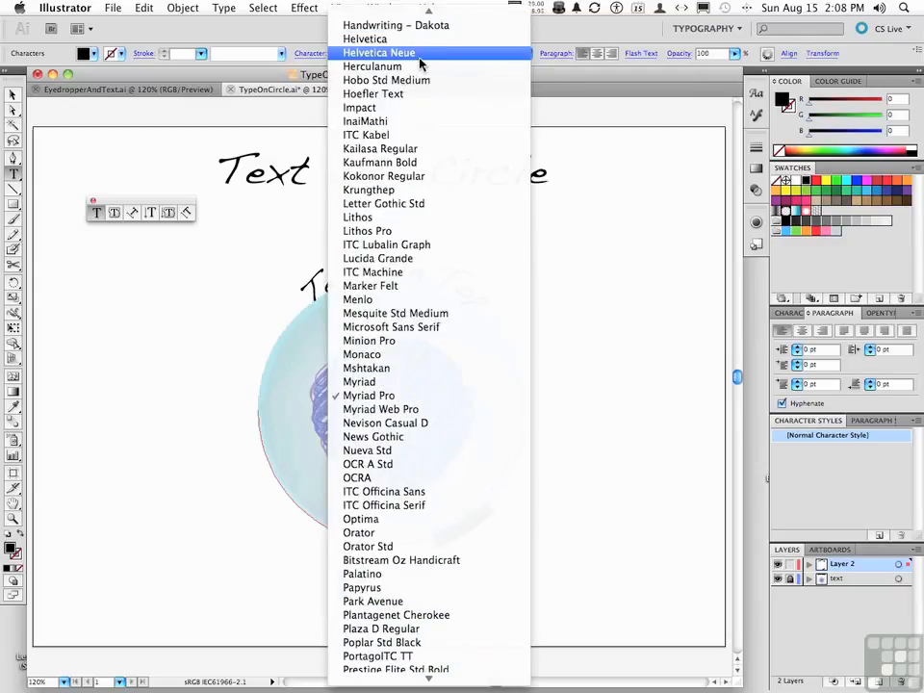
pyautogui.click(419, 27)
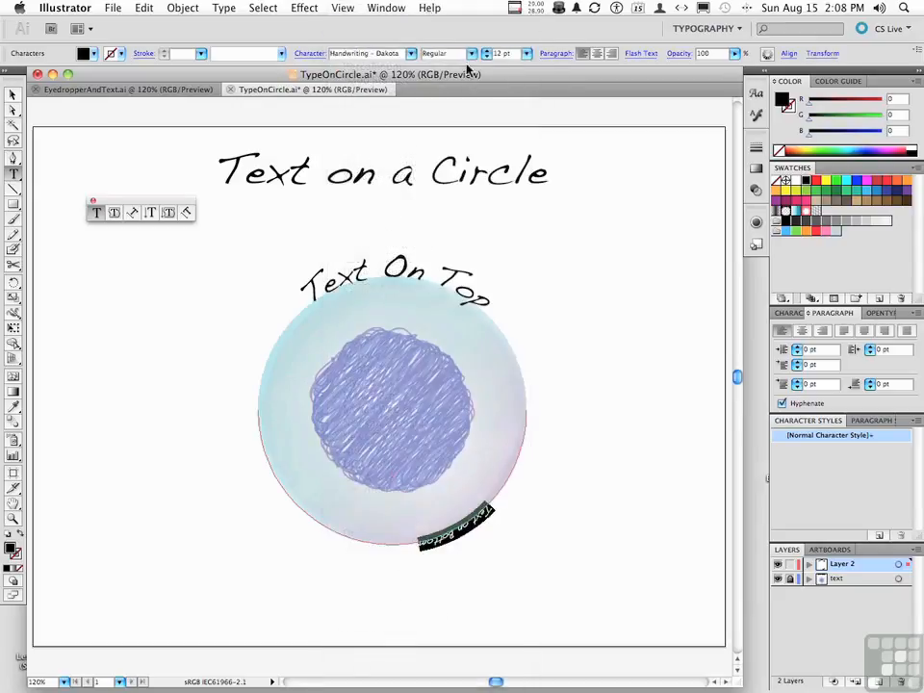
pyautogui.click(526, 54)
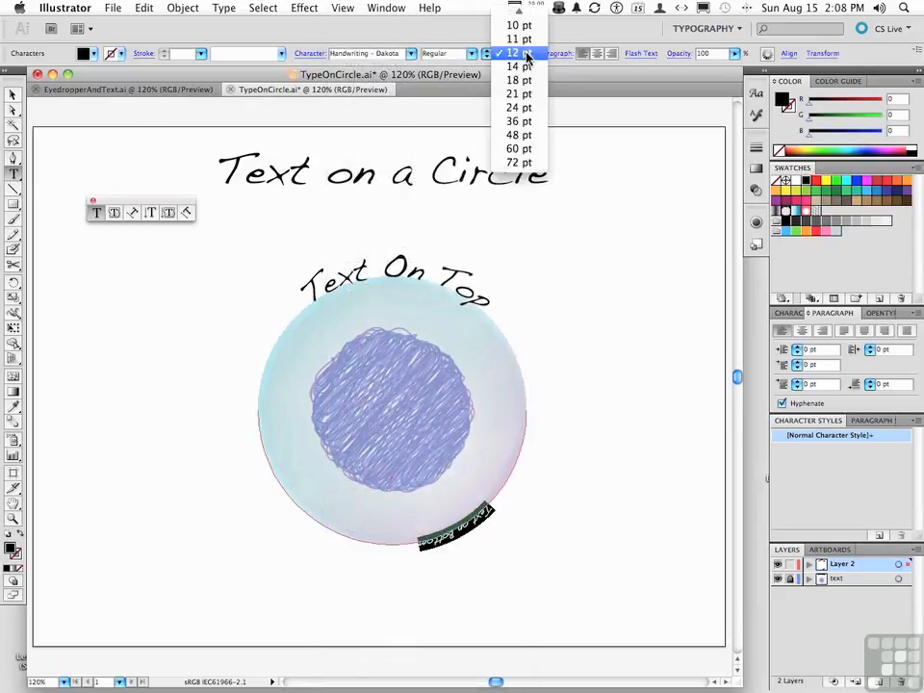
pyautogui.click(523, 122)
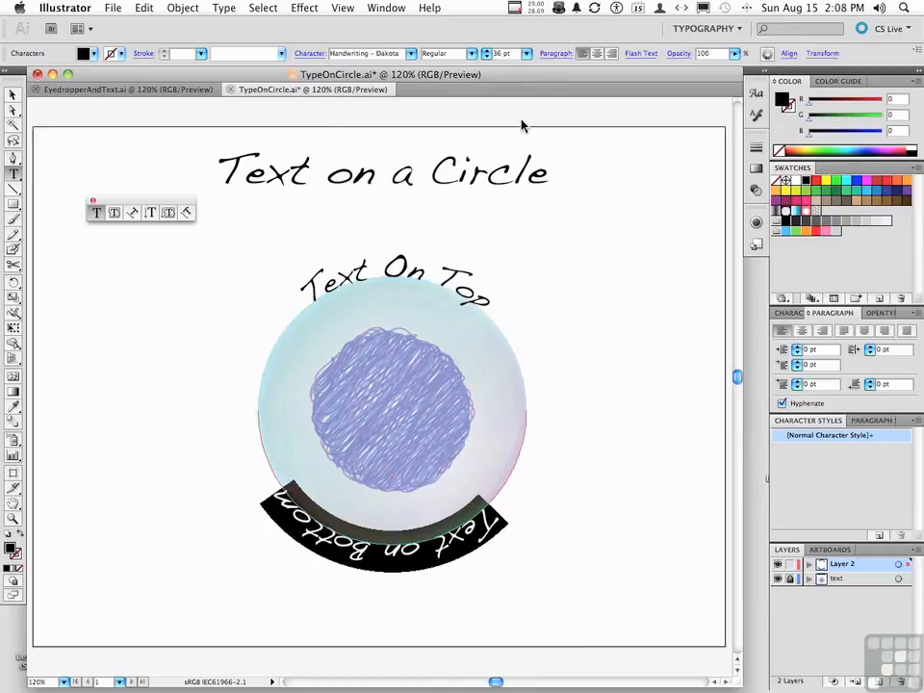
pyautogui.click(597, 54)
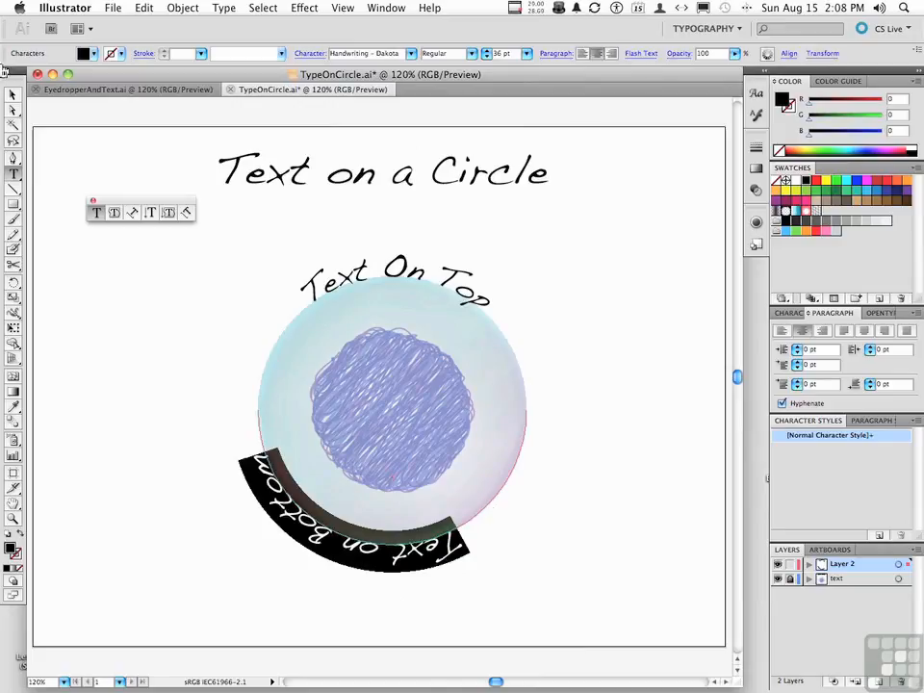
pyautogui.click(13, 94)
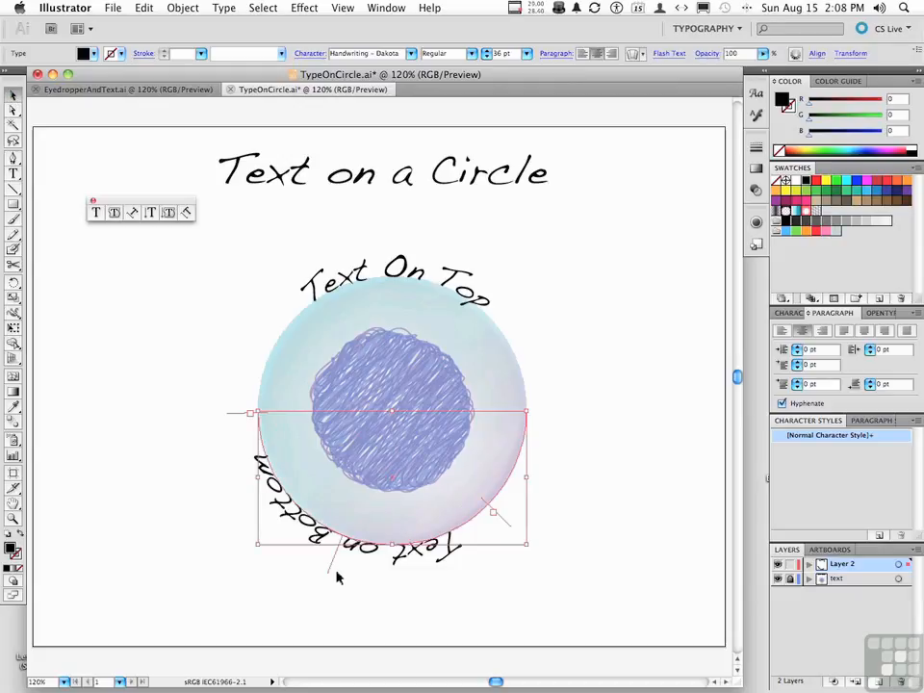
# Step: Slide "Text on Bottom" along its path to the middle of the lower arc
pyautogui.moveTo(330, 573); pyautogui.dragTo(404, 569)
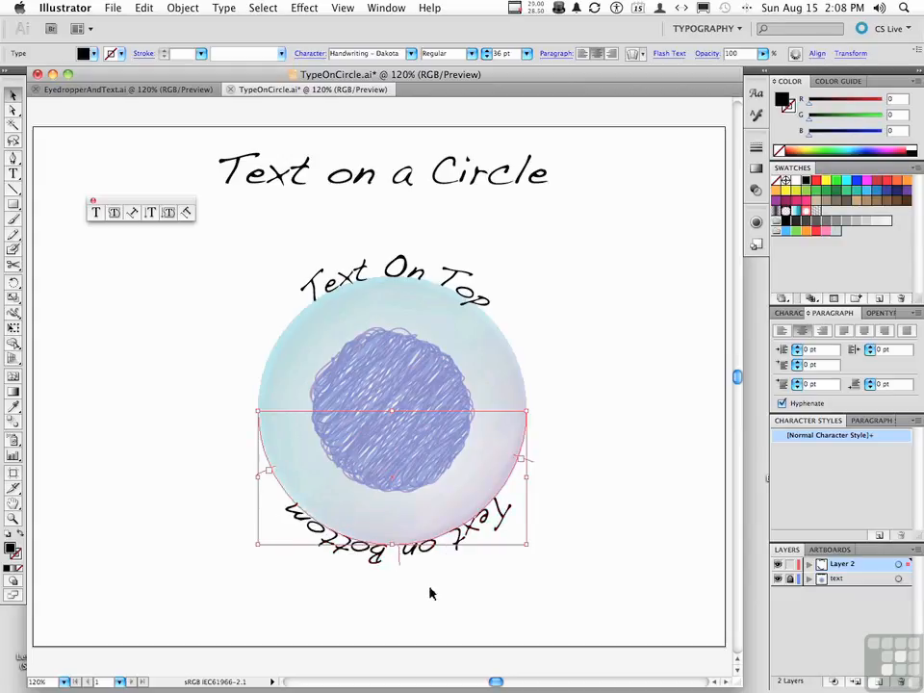
pyautogui.click(435, 594)
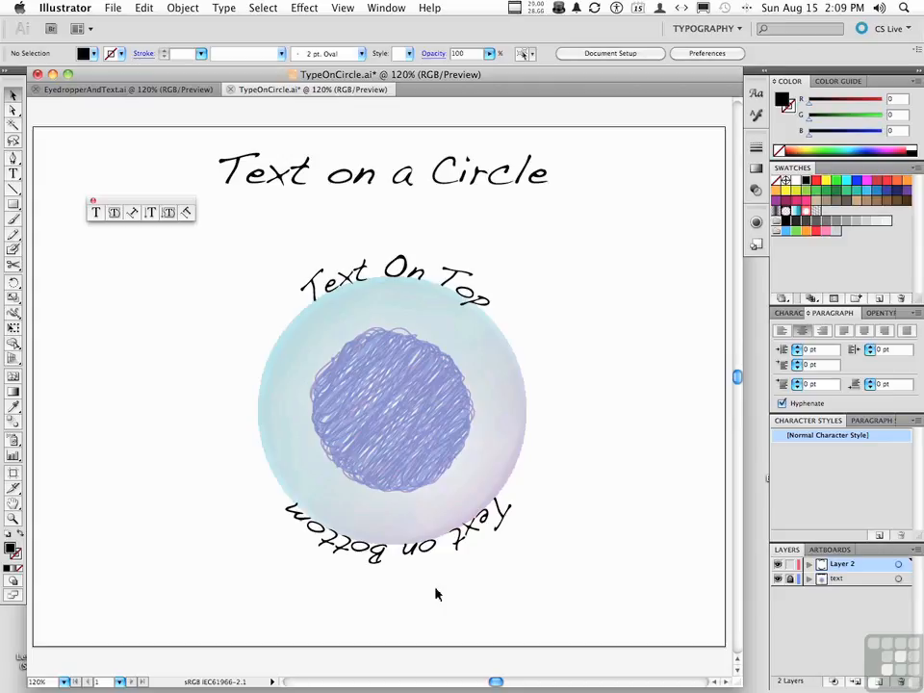
pyautogui.click(379, 556)
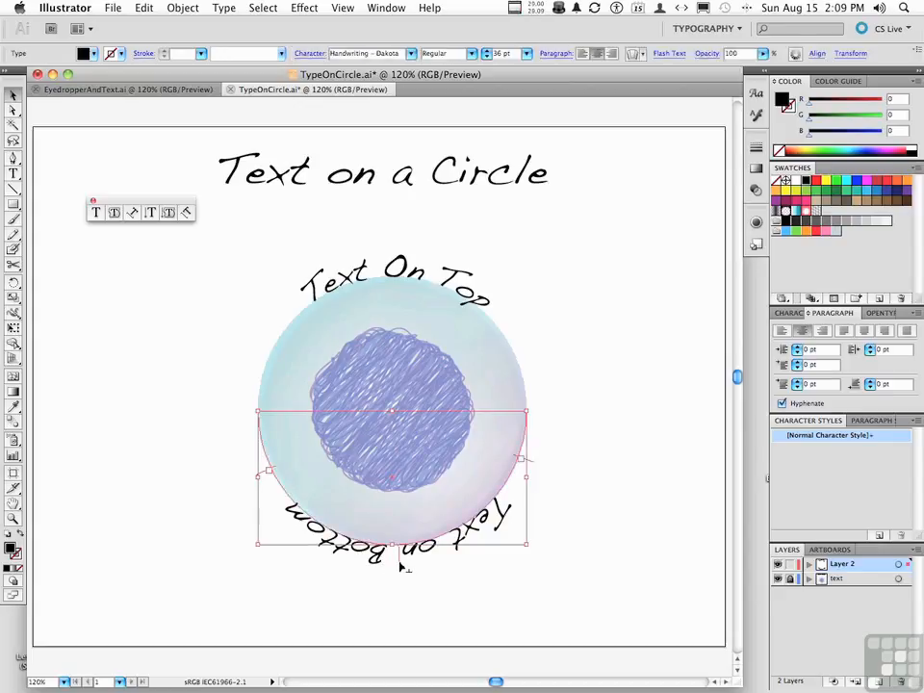
pyautogui.moveTo(399, 566)
pyautogui.mouseDown()
pyautogui.moveTo(392, 598)
pyautogui.moveTo(392, 567)
pyautogui.moveTo(399, 598)
pyautogui.moveTo(404, 566)
pyautogui.mouseUp()
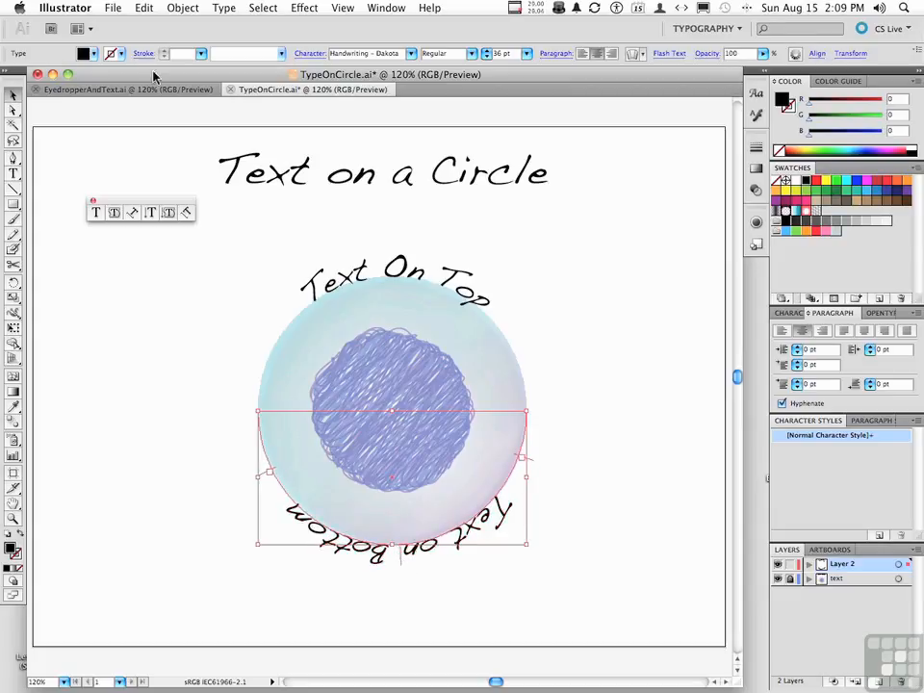
# Step: Flip "Text on Bottom" to the inside of the circle in the Type on a Path Options, with Preview enabled
pyautogui.click(223, 9)
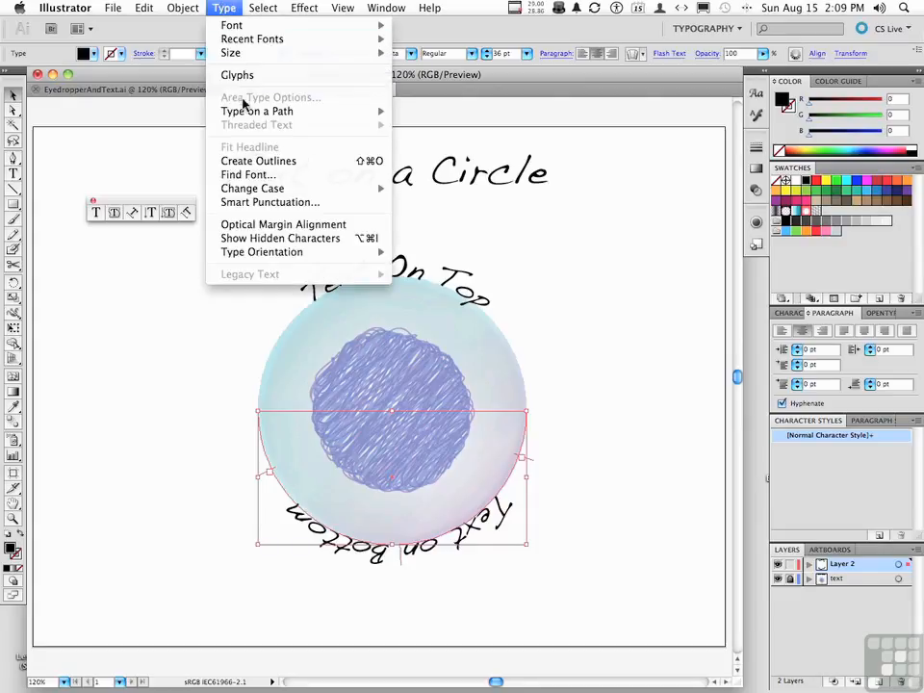
pyautogui.moveTo(242, 111)
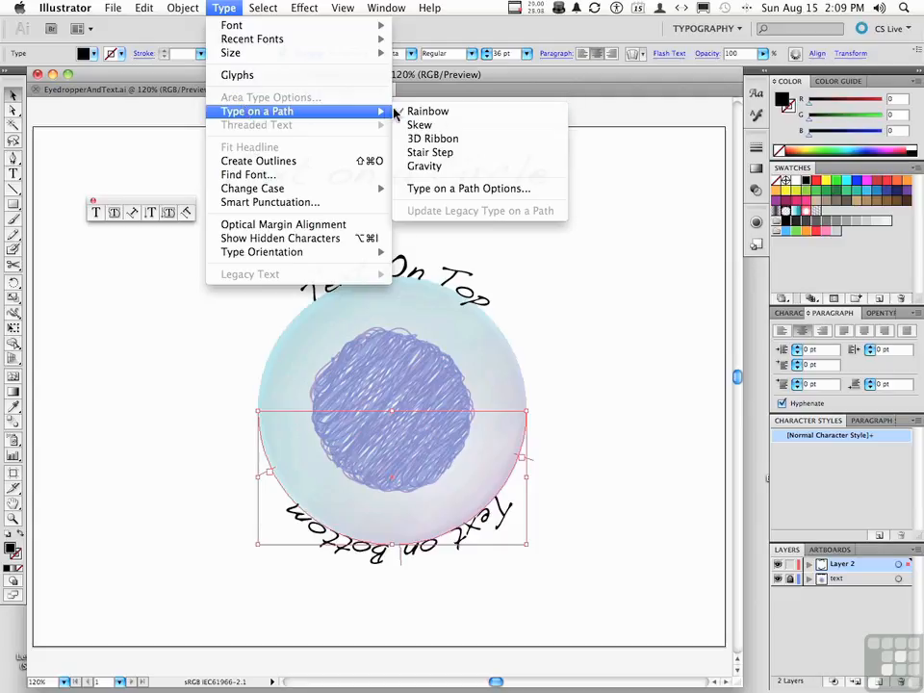
pyautogui.click(470, 188)
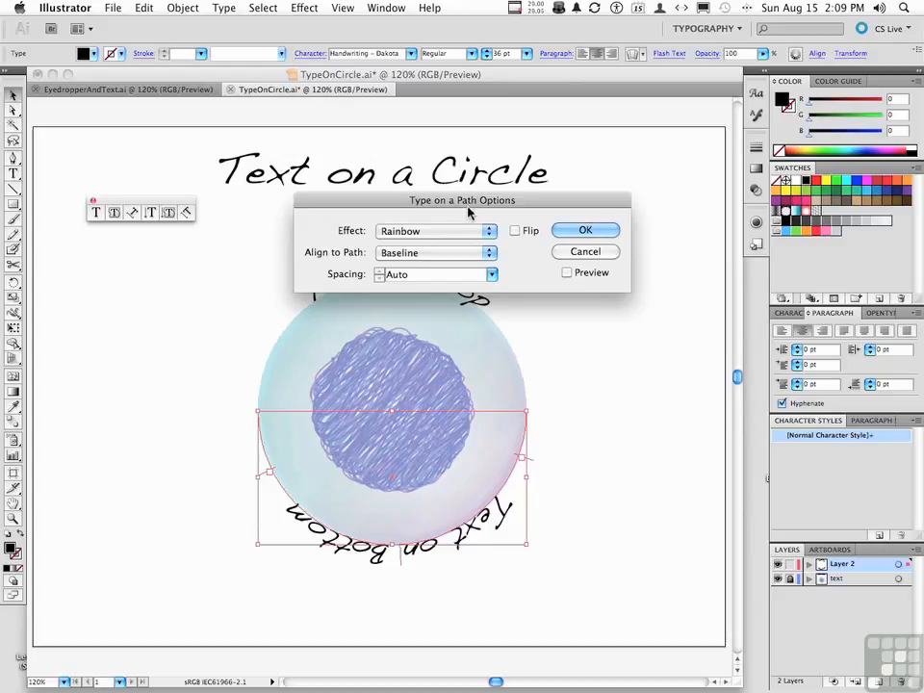
pyautogui.moveTo(473, 190); pyautogui.dragTo(258, 124)
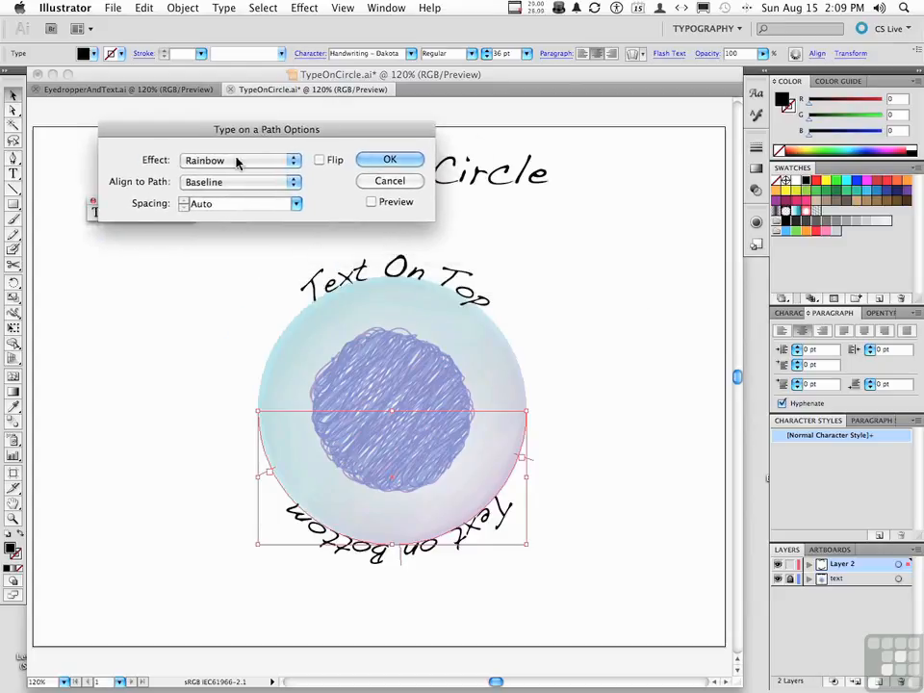
pyautogui.click(319, 160)
pyautogui.click(371, 204)
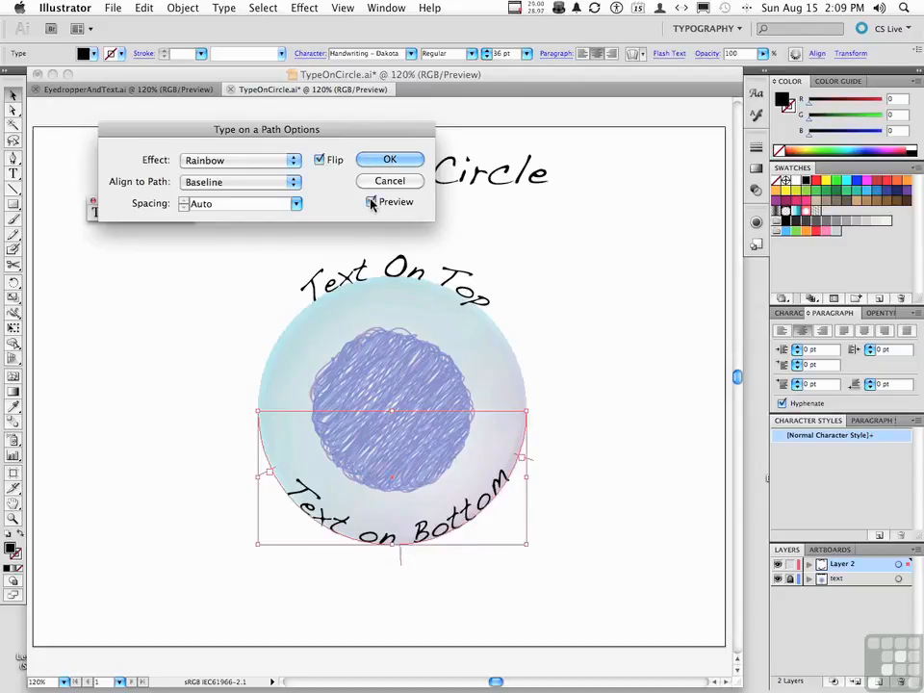
# Step: Preview the Skew, 3D Ribbon, Stair Step and Gravity effects on "Text on Bottom", ending back on Rainbow
pyautogui.click(287, 160)
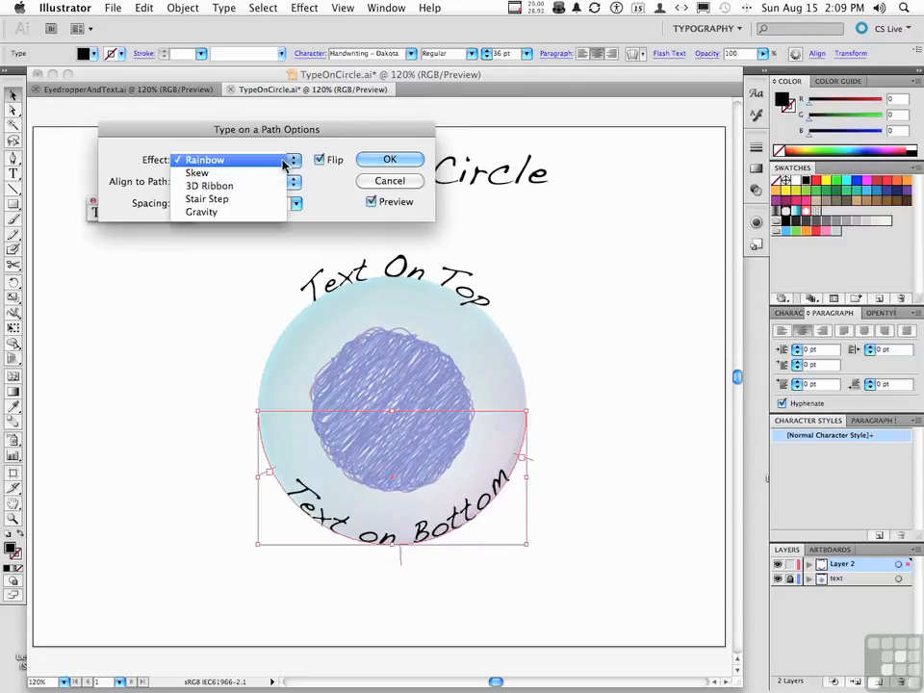
pyautogui.click(280, 173)
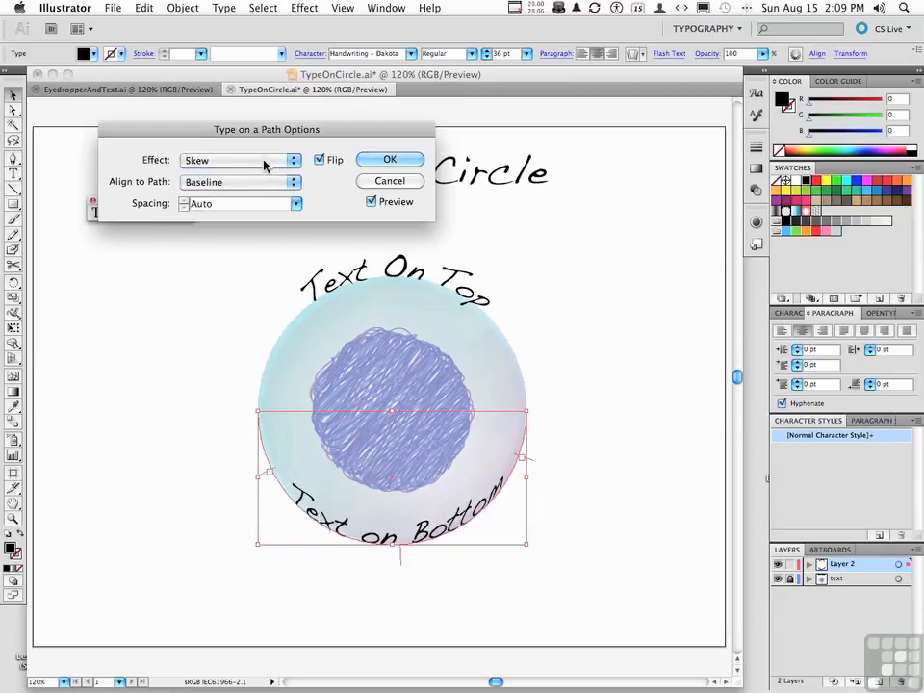
pyautogui.click(277, 160)
pyautogui.click(264, 173)
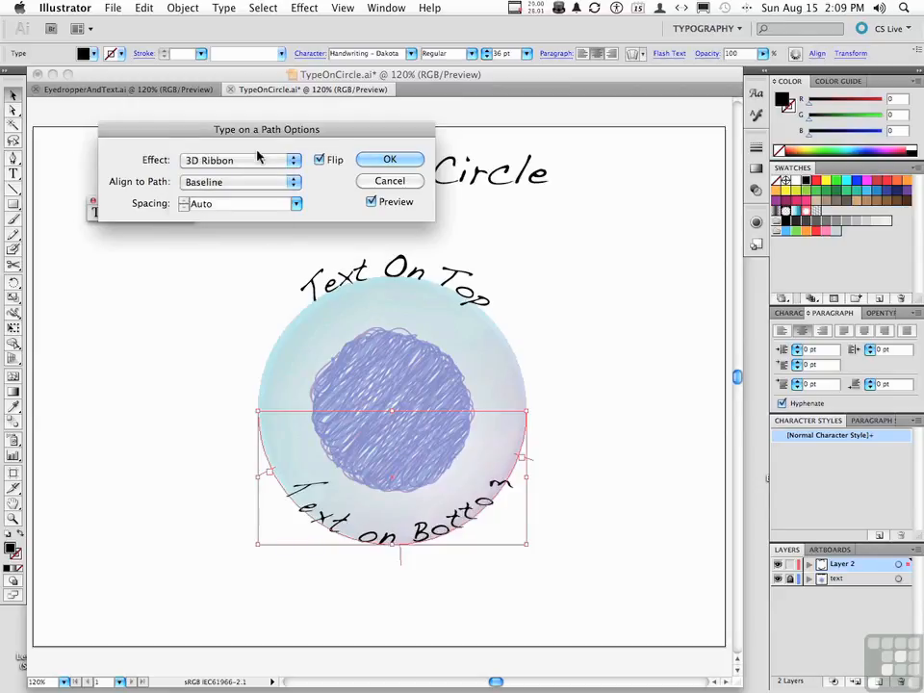
pyautogui.click(261, 163)
pyautogui.click(258, 174)
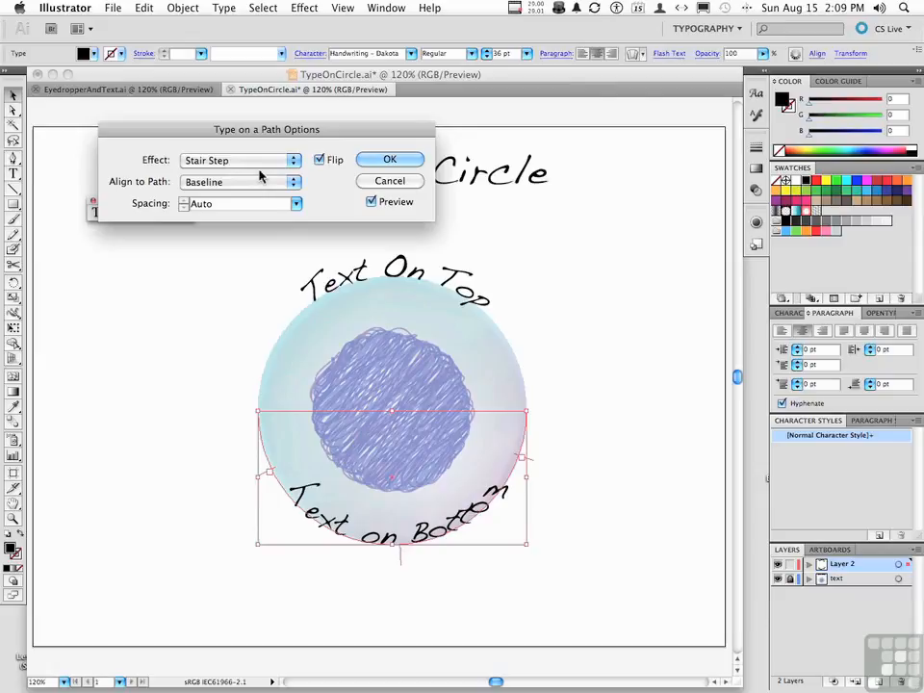
pyautogui.click(260, 162)
pyautogui.click(262, 172)
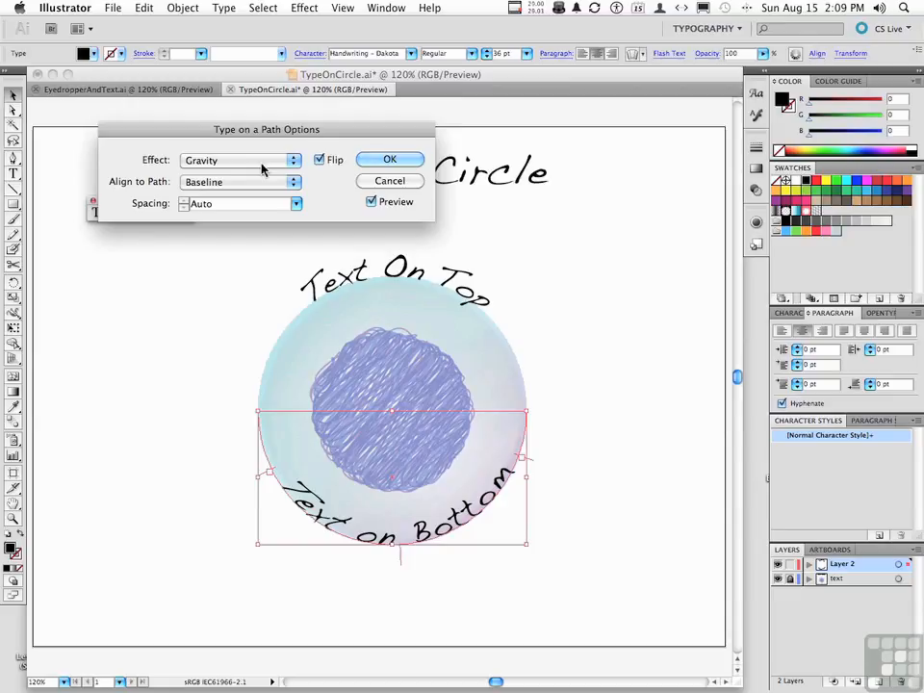
pyautogui.click(262, 162)
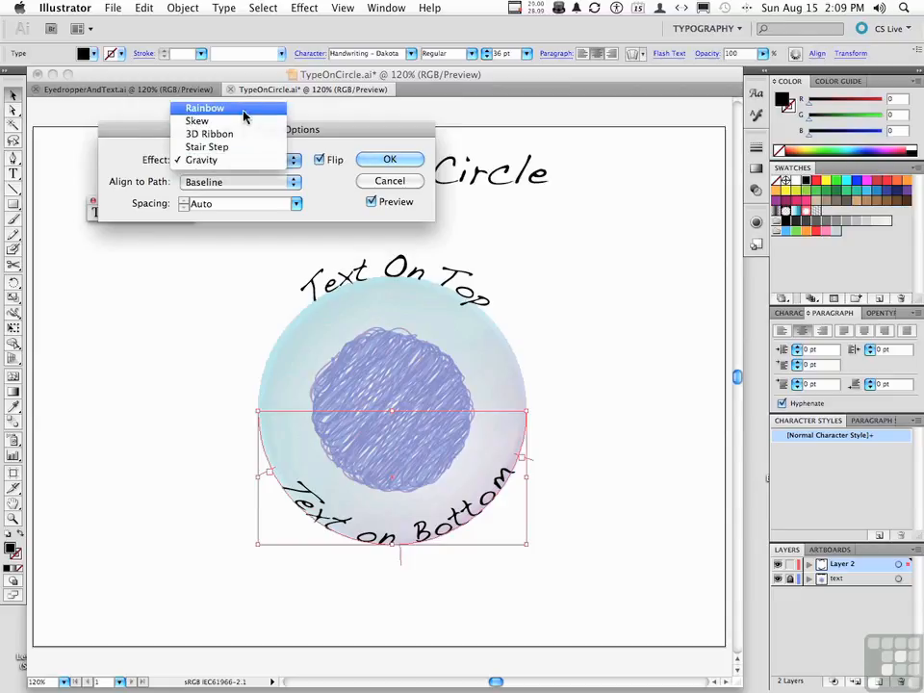
pyautogui.click(243, 110)
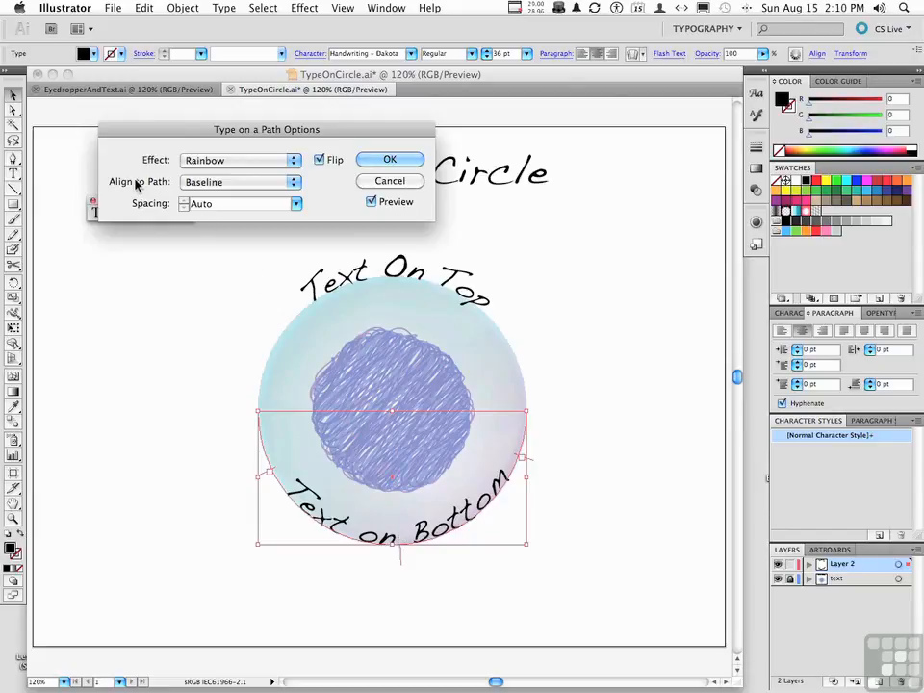
# Step: Try Center alignment to the path for "Text on Bottom", settle on Descender, and apply the path options
pyautogui.click(248, 183)
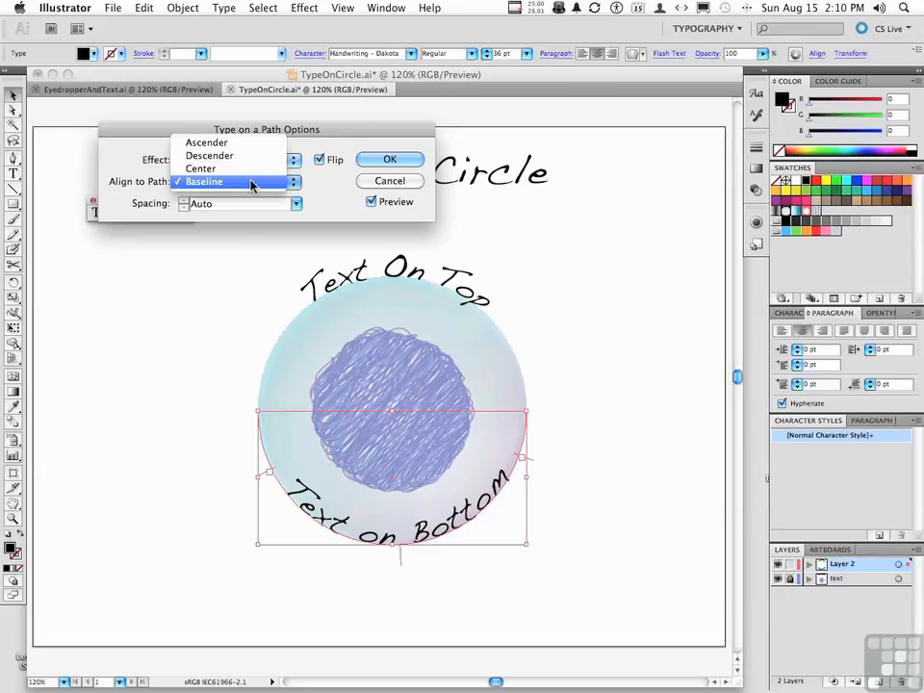
pyautogui.click(250, 170)
pyautogui.click(245, 181)
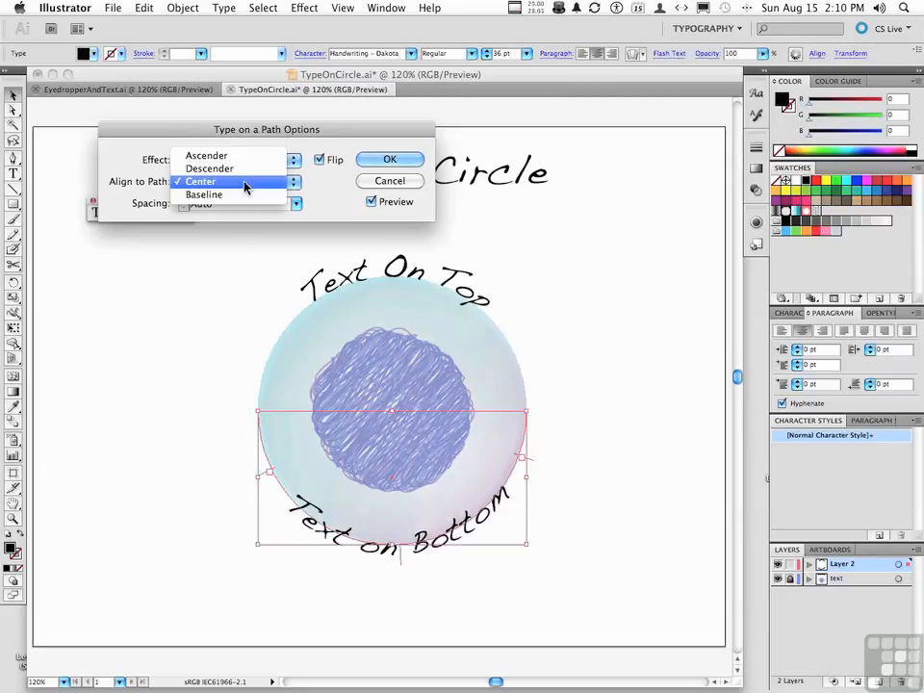
pyautogui.click(243, 169)
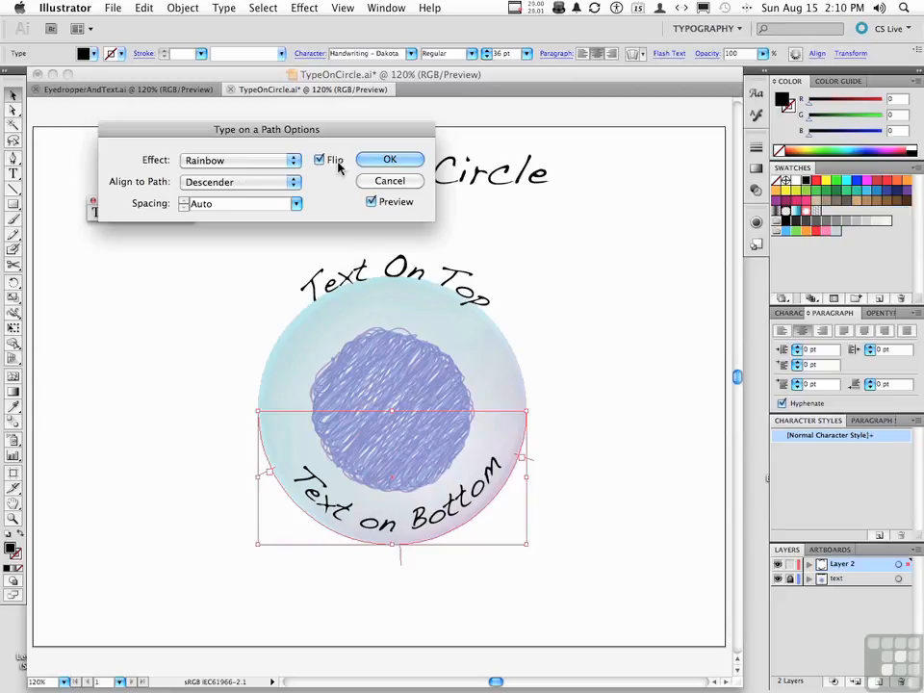
pyautogui.click(367, 162)
# Step: Set "Text On Top" to align to its path by Ascender in the Type on a Path Options, with Preview enabled
pyautogui.click(399, 268)
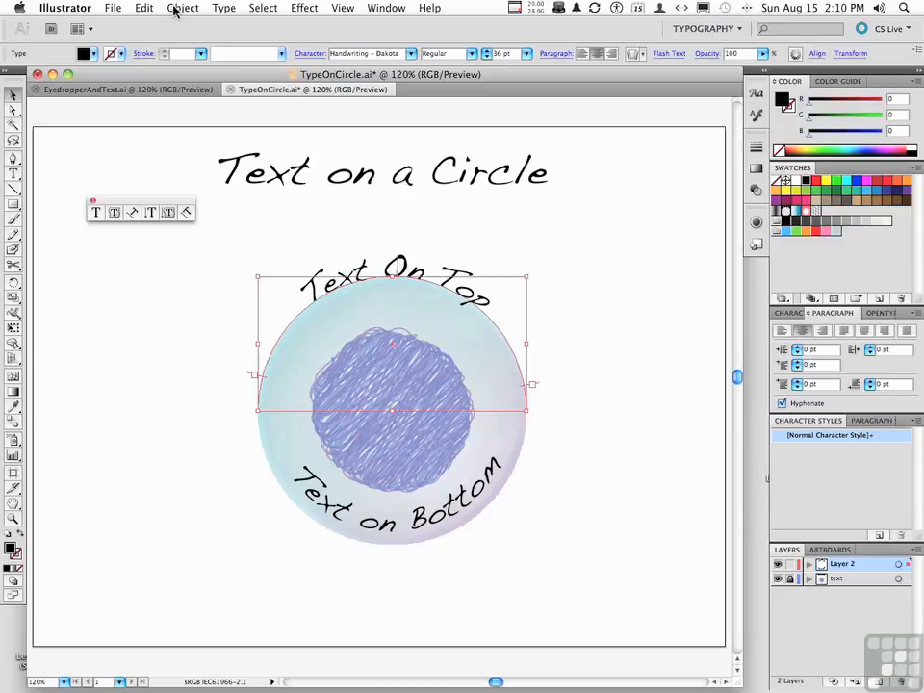
pyautogui.click(223, 7)
pyautogui.moveTo(273, 115)
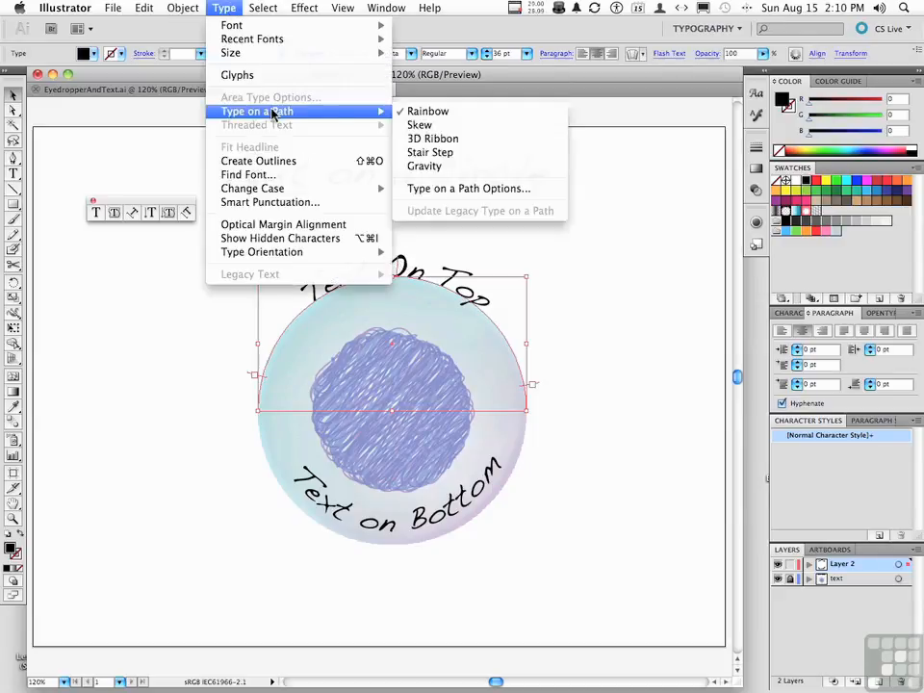
pyautogui.click(472, 188)
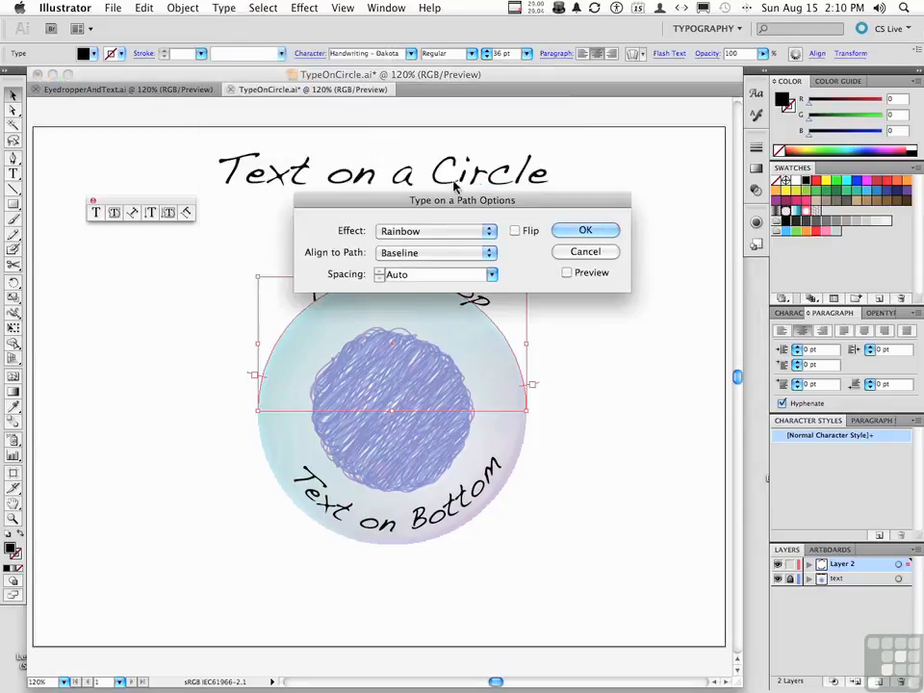
pyautogui.moveTo(452, 200); pyautogui.dragTo(498, 141)
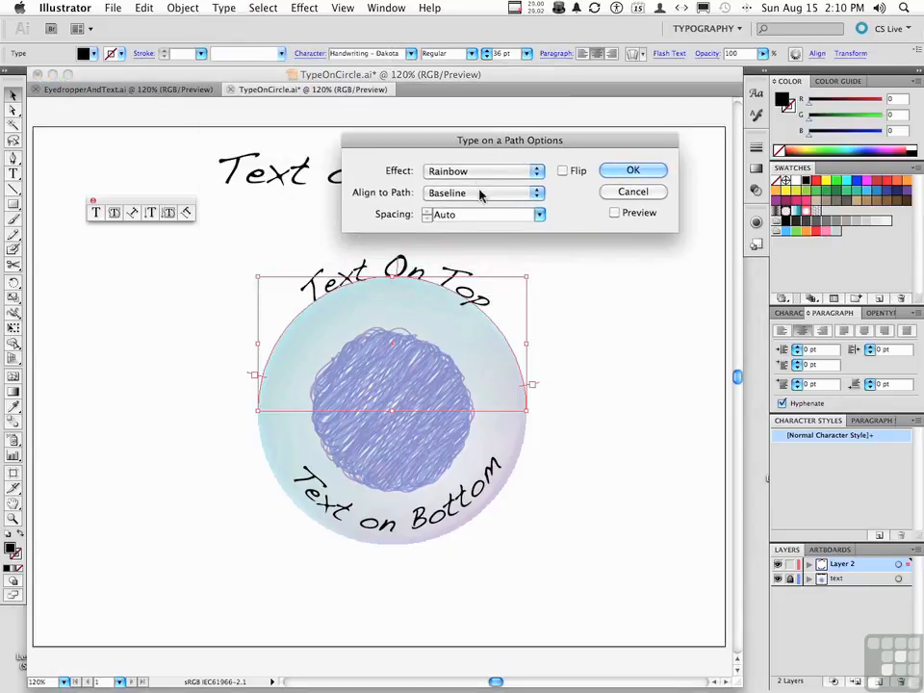
pyautogui.click(481, 194)
pyautogui.click(471, 152)
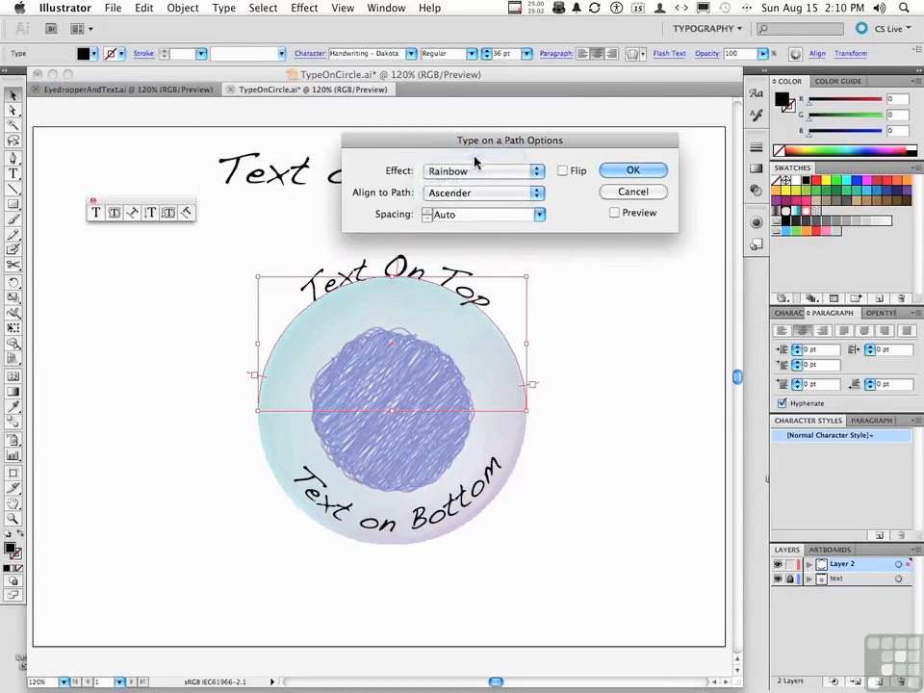
pyautogui.click(614, 212)
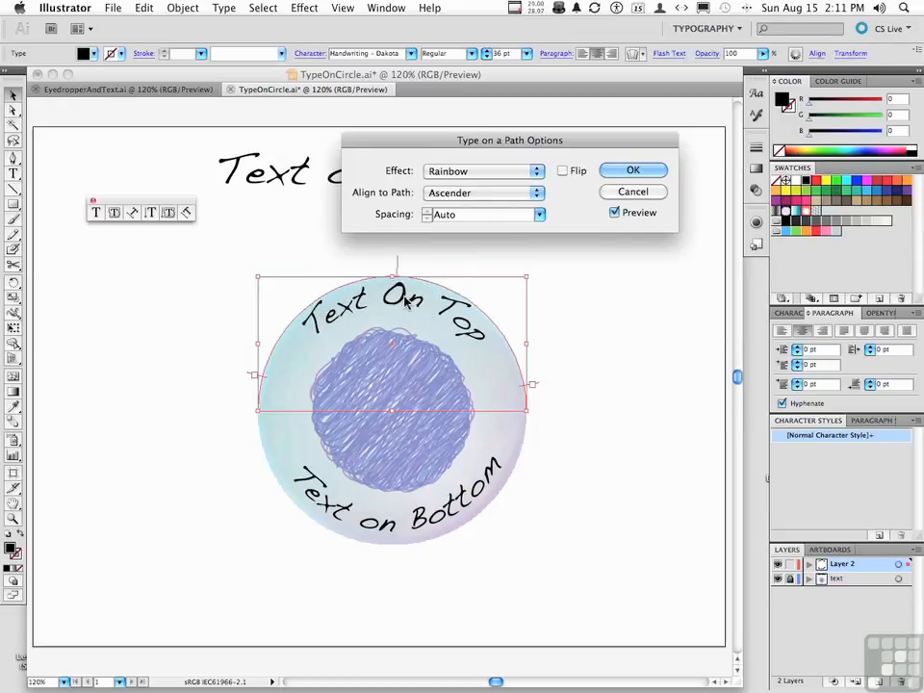
# Step: Try 9 pt spacing for "Text On Top", set it to 0 pt, and apply the path options without Flip
pyautogui.click(540, 215)
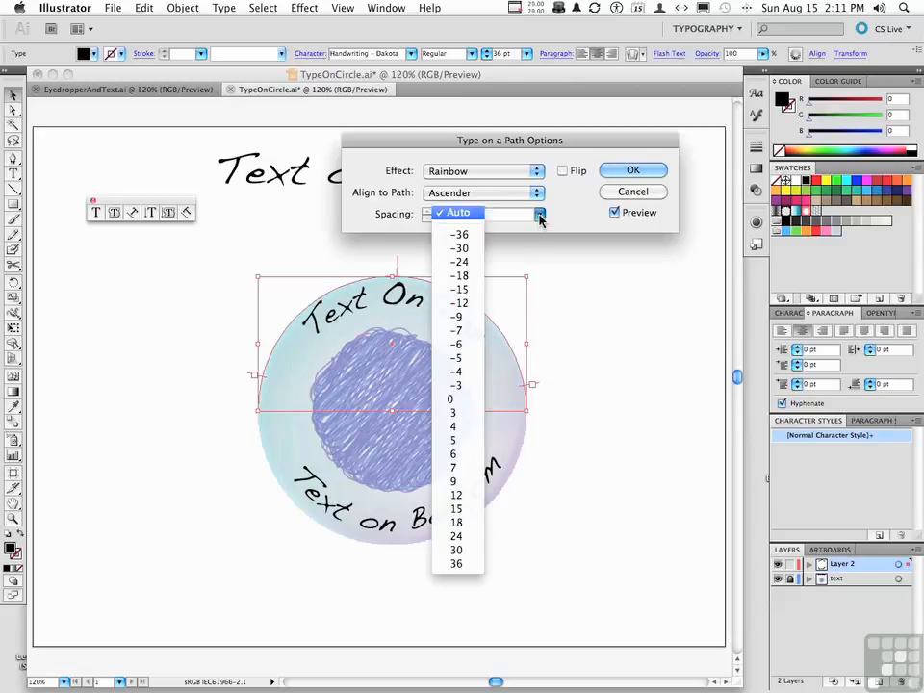
pyautogui.click(471, 480)
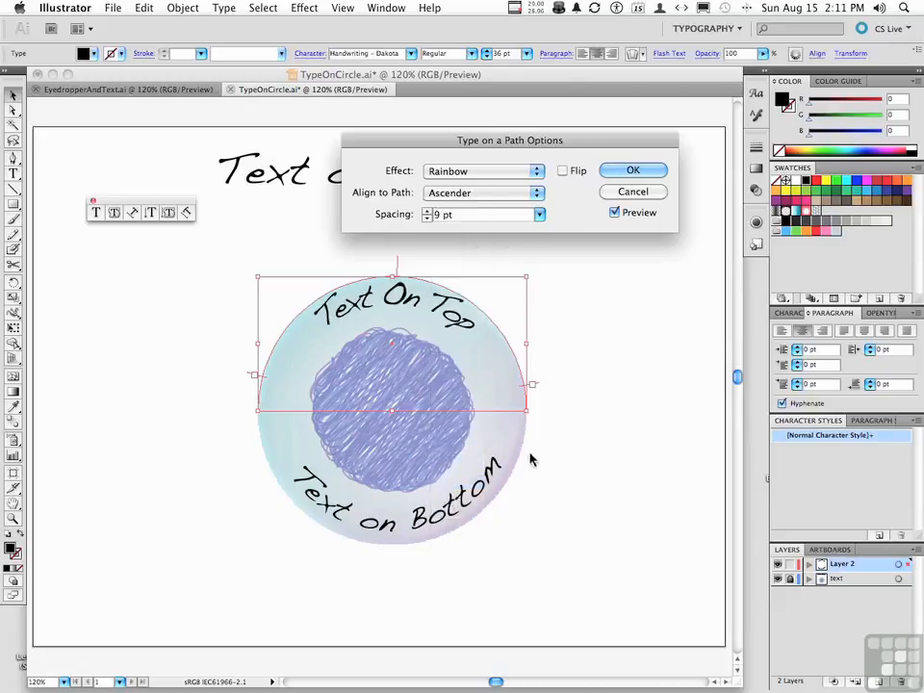
pyautogui.click(540, 215)
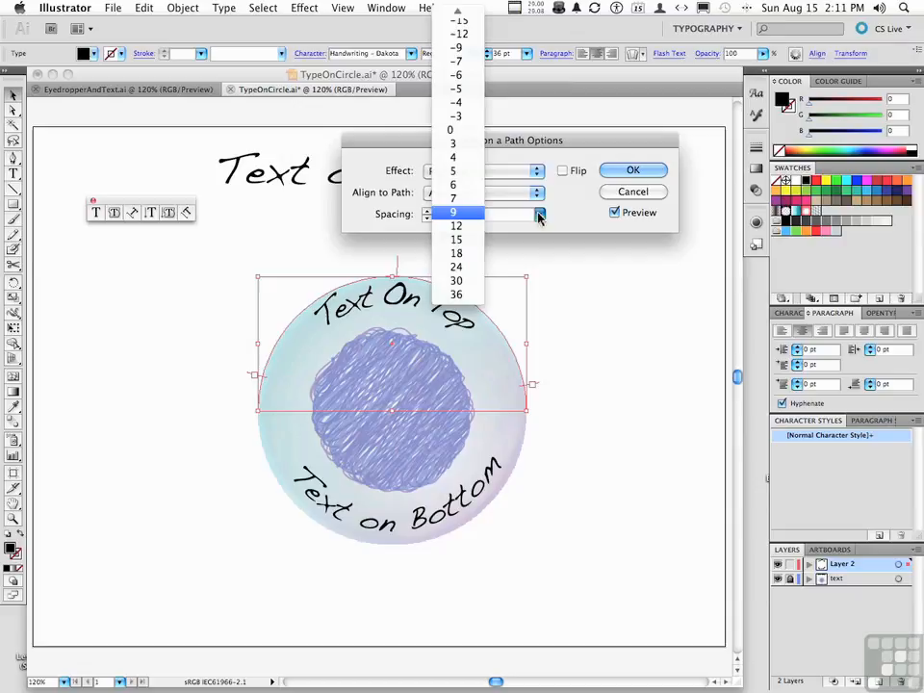
pyautogui.click(464, 132)
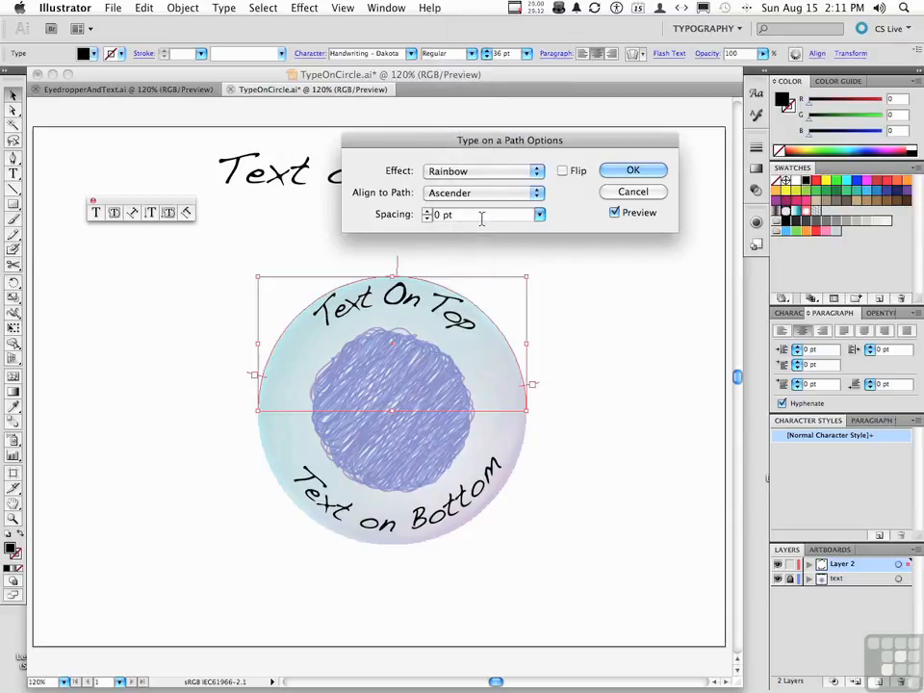
pyautogui.click(563, 172)
pyautogui.click(562, 171)
pyautogui.click(641, 171)
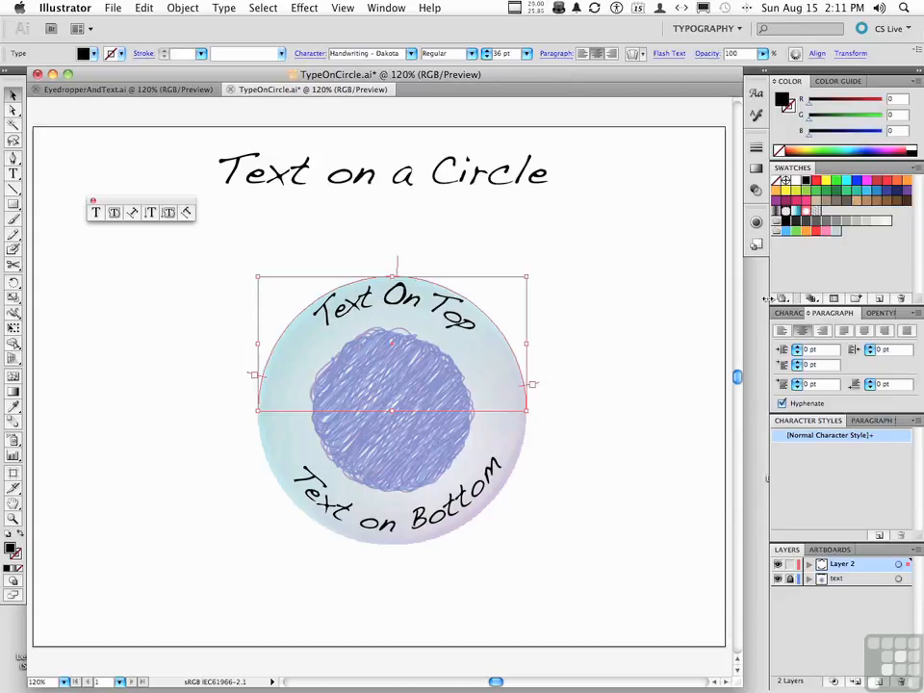
# Step: Float the Character settings over the artboard beside the circle and show their full options
pyautogui.click(786, 314)
pyautogui.moveTo(787, 316); pyautogui.dragTo(569, 256)
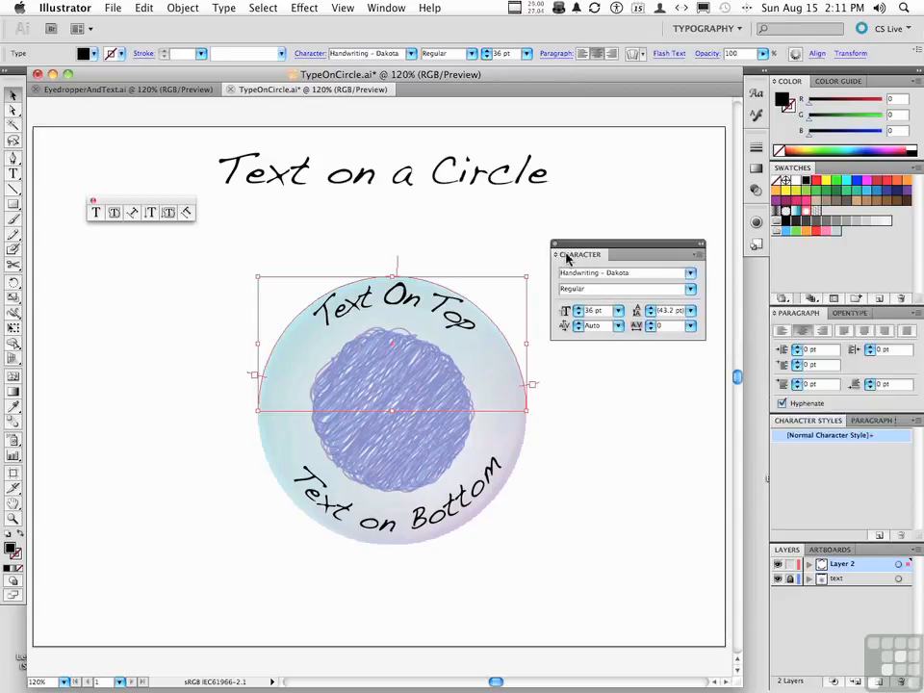
pyautogui.click(700, 255)
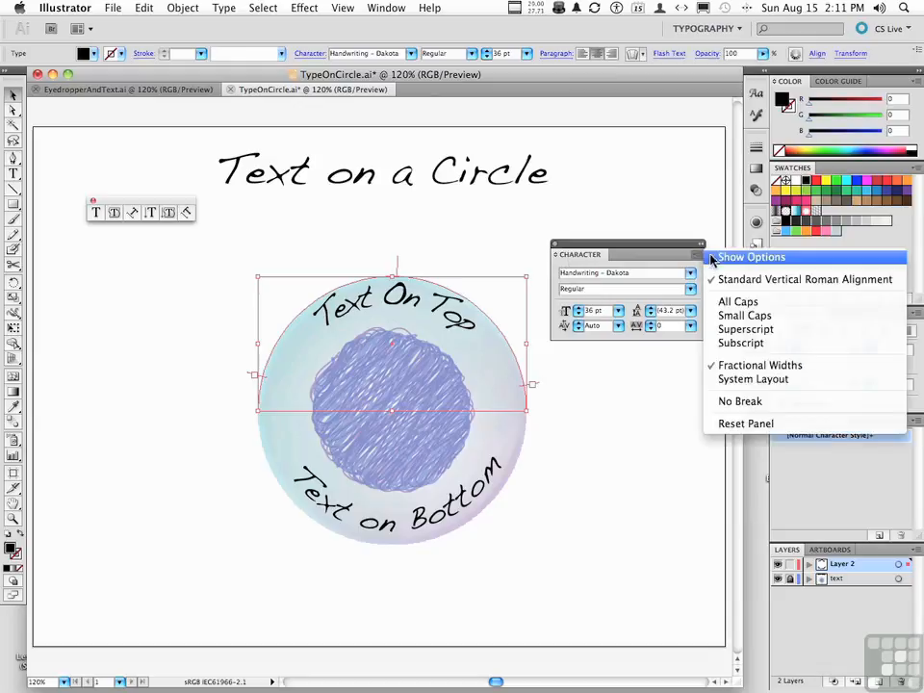
pyautogui.click(726, 257)
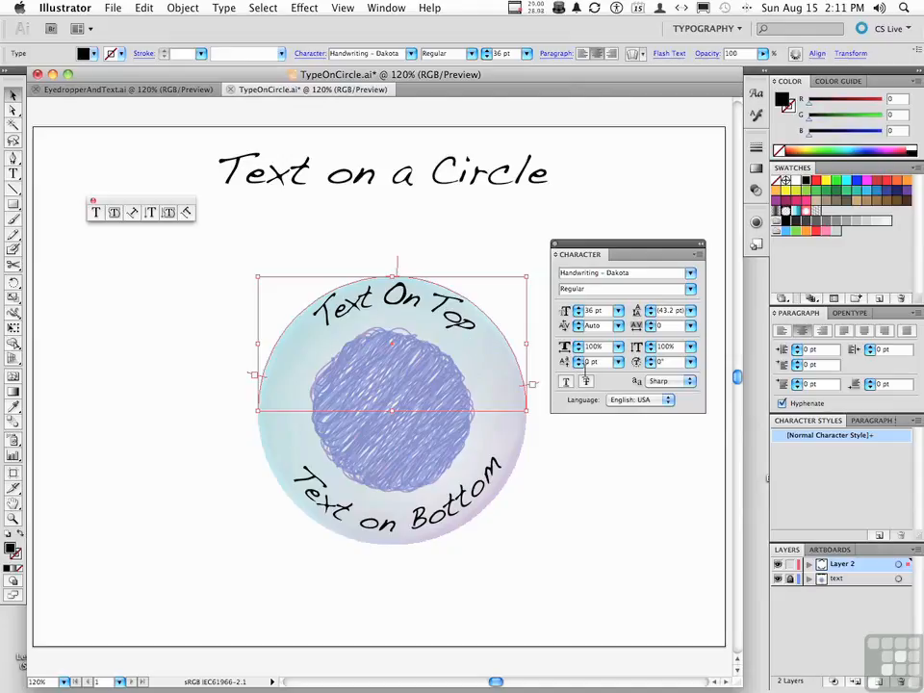
# Step: Lower "Text On Top" with a baseline shift of -7 pt
pyautogui.click(578, 366)
pyautogui.click(579, 366)
pyautogui.click(579, 365)
pyautogui.click(579, 366)
pyautogui.click(578, 366)
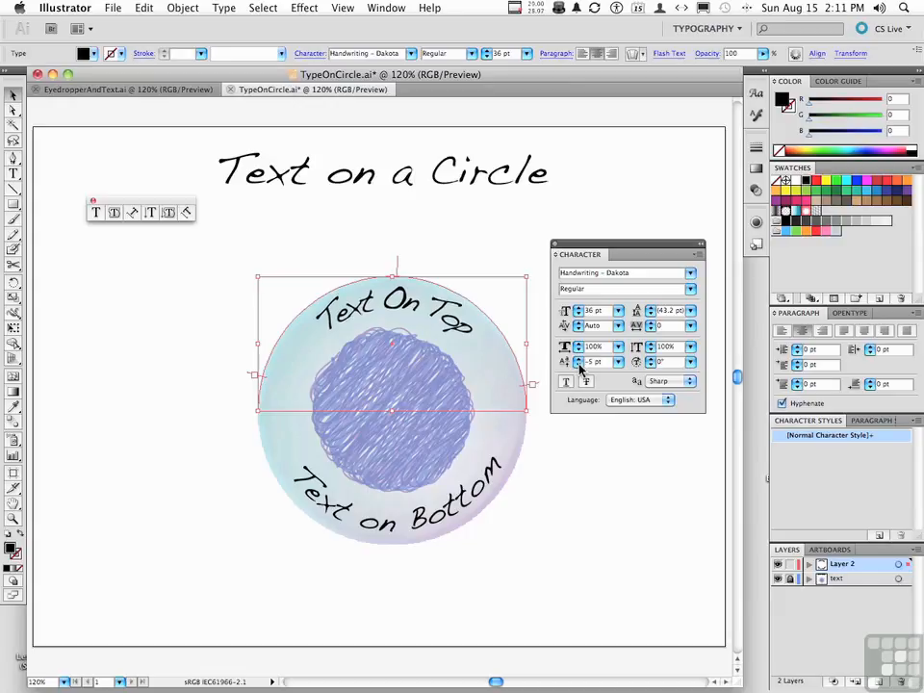
pyautogui.click(578, 366)
pyautogui.click(578, 366)
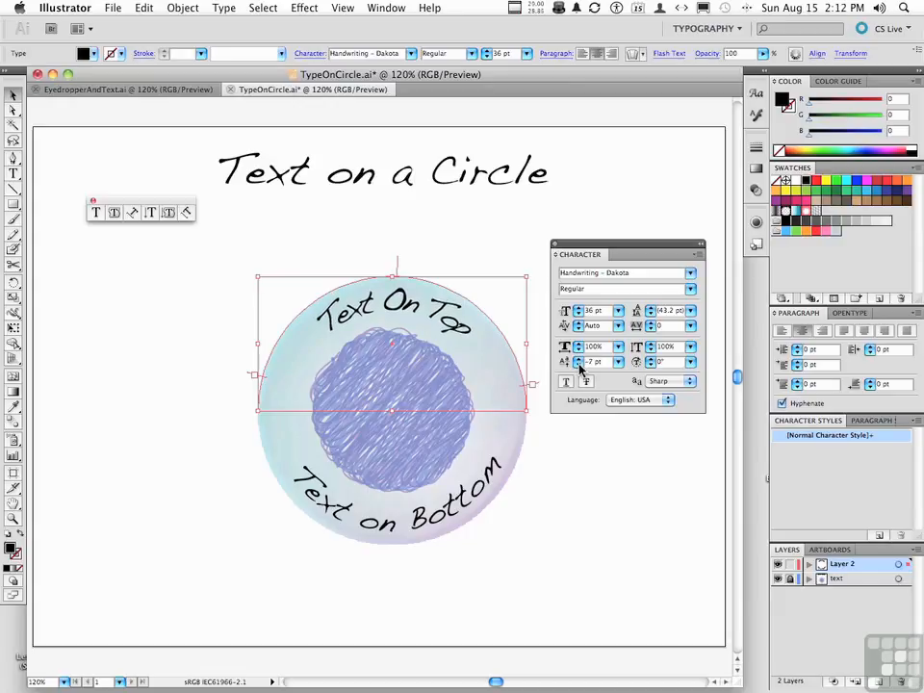
# Step: Increase the tracking of "Text On Top" to 32
pyautogui.click(651, 323)
pyautogui.click(651, 324)
pyautogui.click(651, 323)
pyautogui.click(651, 324)
pyautogui.click(651, 324)
pyautogui.click(651, 324)
pyautogui.click(651, 324)
pyautogui.click(650, 323)
pyautogui.click(650, 325)
pyautogui.click(650, 326)
pyautogui.click(651, 325)
pyautogui.click(651, 326)
pyautogui.click(651, 325)
pyautogui.click(651, 325)
pyautogui.click(651, 326)
pyautogui.click(651, 325)
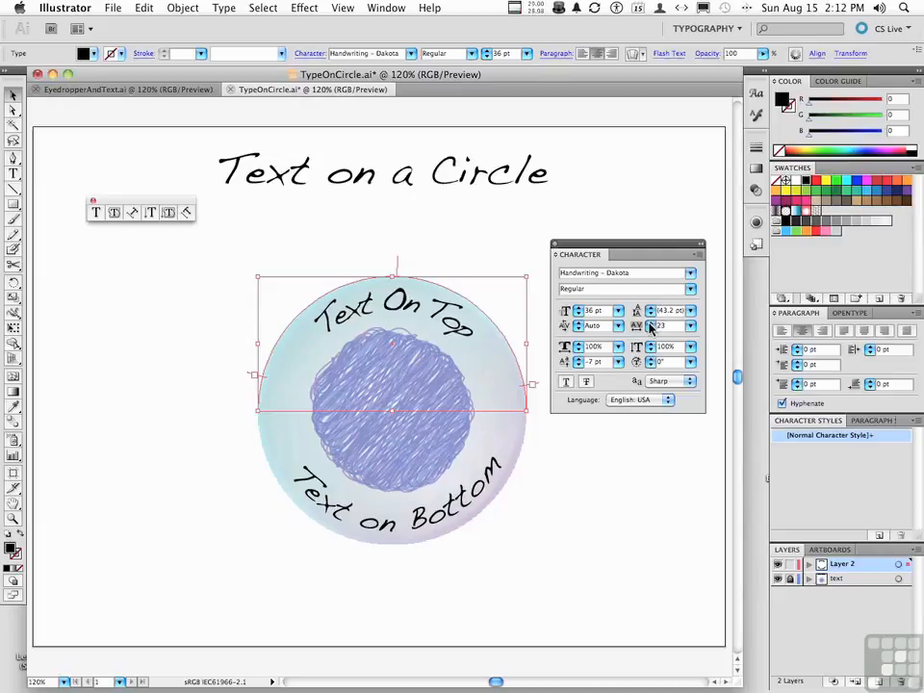
pyautogui.click(651, 325)
pyautogui.click(651, 325)
pyautogui.click(651, 326)
pyautogui.click(651, 325)
pyautogui.click(651, 326)
pyautogui.click(650, 326)
pyautogui.click(651, 325)
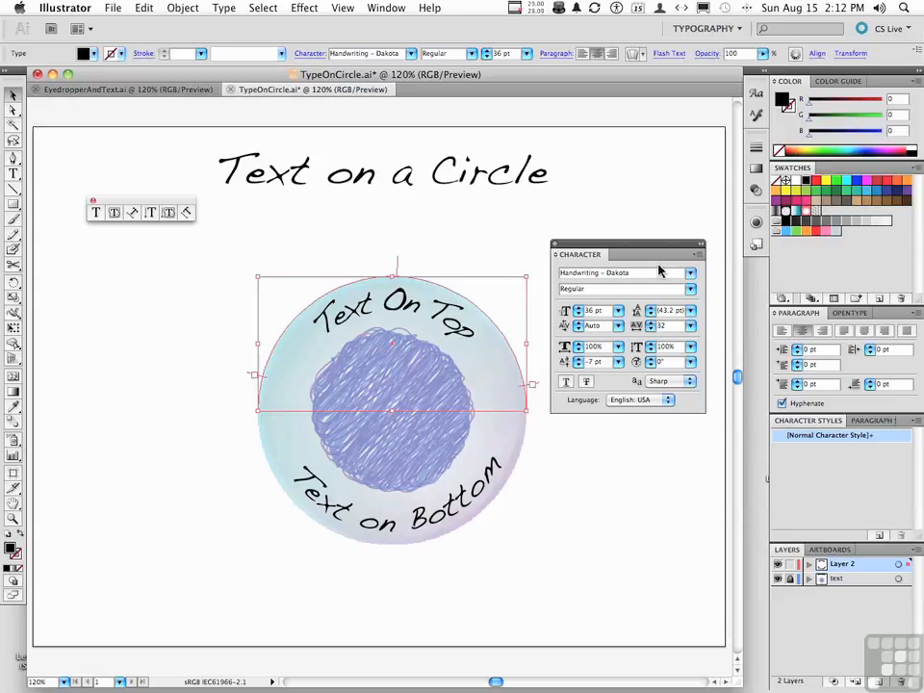